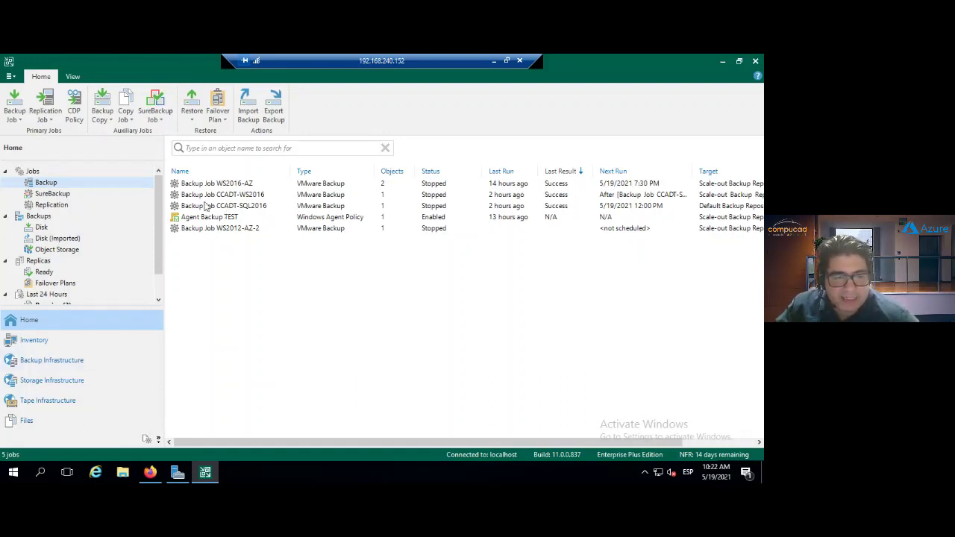
# Review the Scale-out Backup Repository's properties from its name through its placement policy and capacity tier settings, leaving them unedited.
pyautogui.click(64, 363)
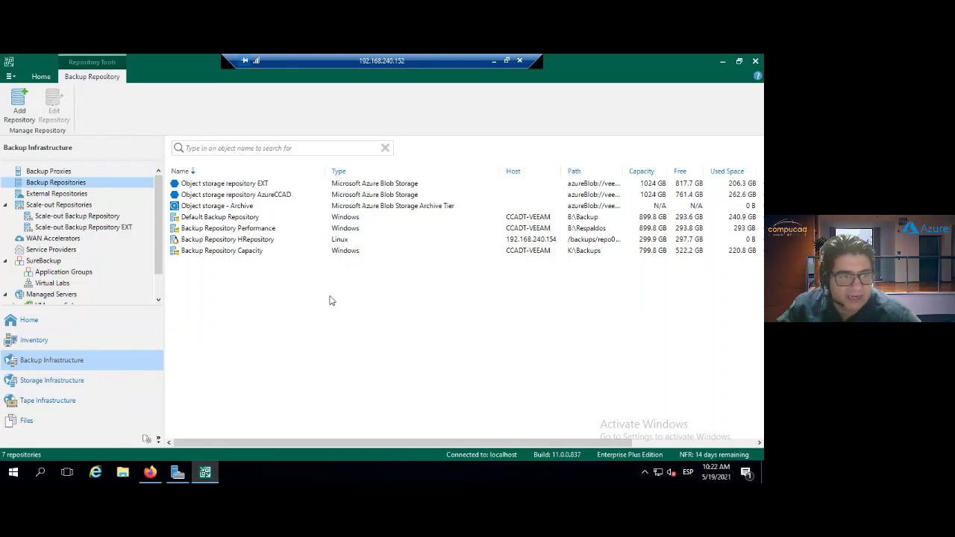
pyautogui.click(52, 209)
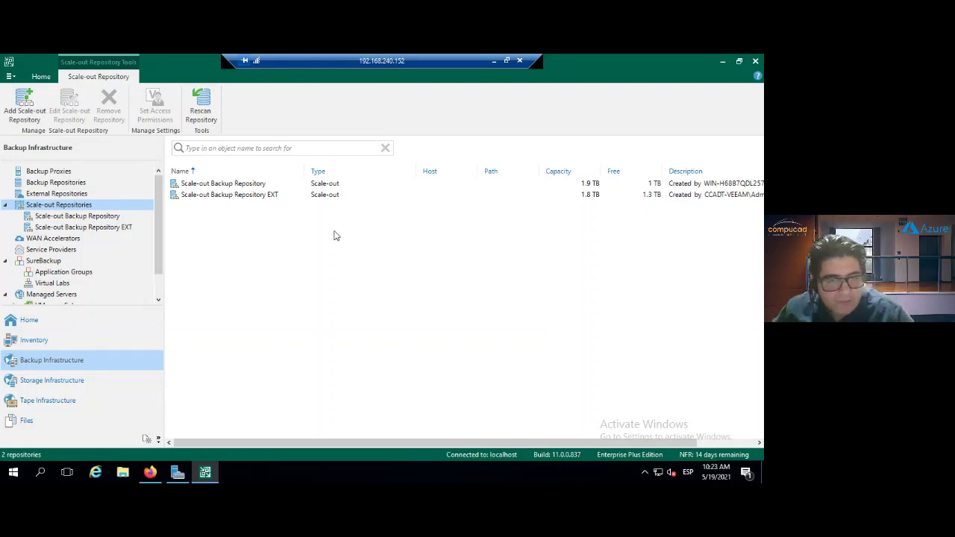
pyautogui.rightClick(264, 190)
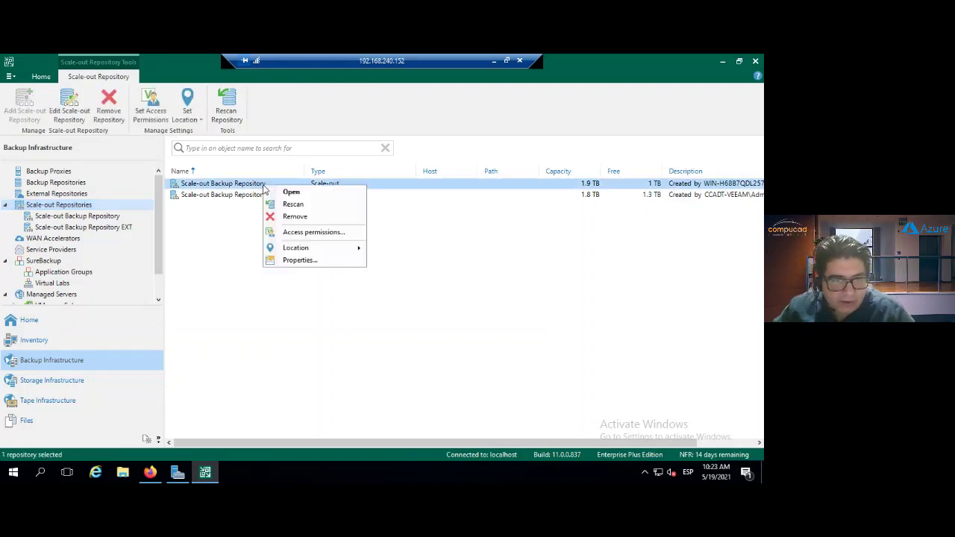
pyautogui.click(286, 261)
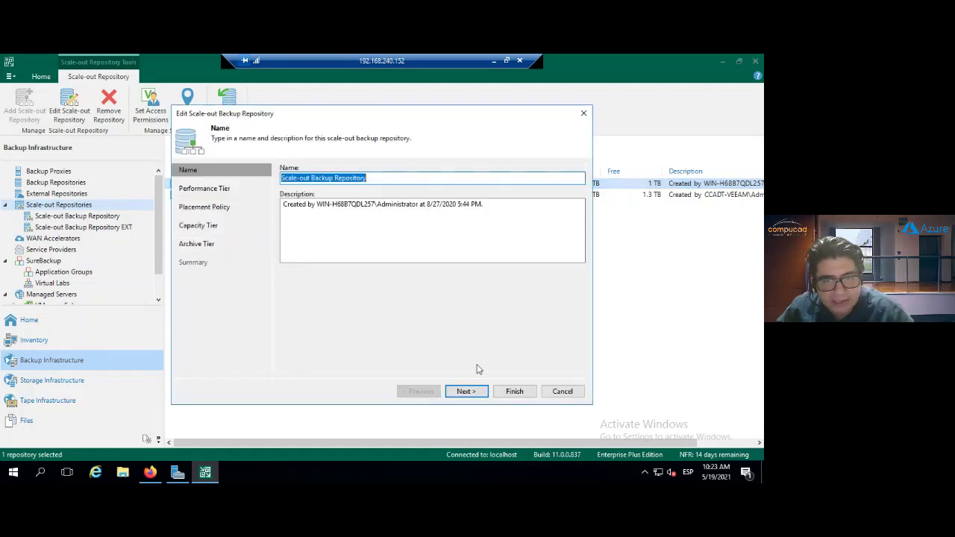
pyautogui.click(473, 392)
pyautogui.click(475, 392)
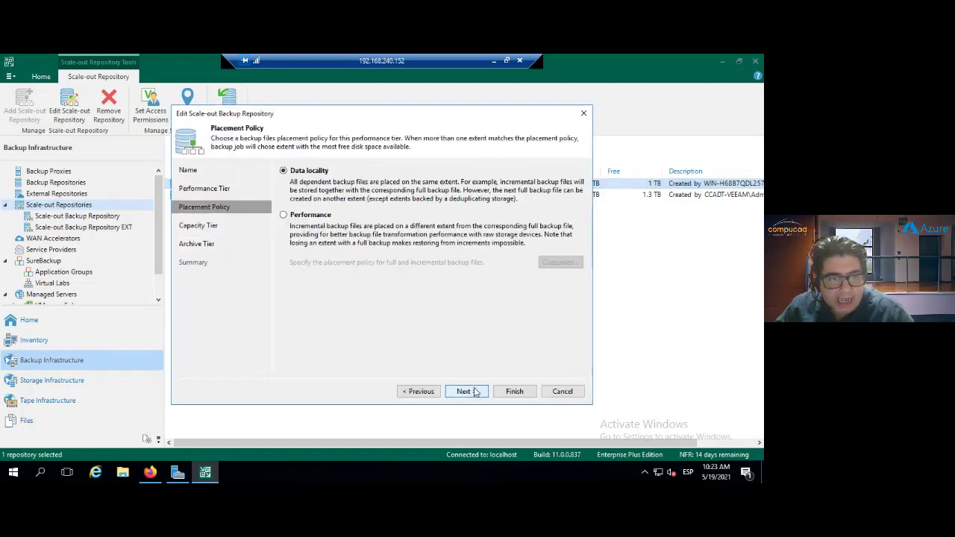
pyautogui.click(475, 392)
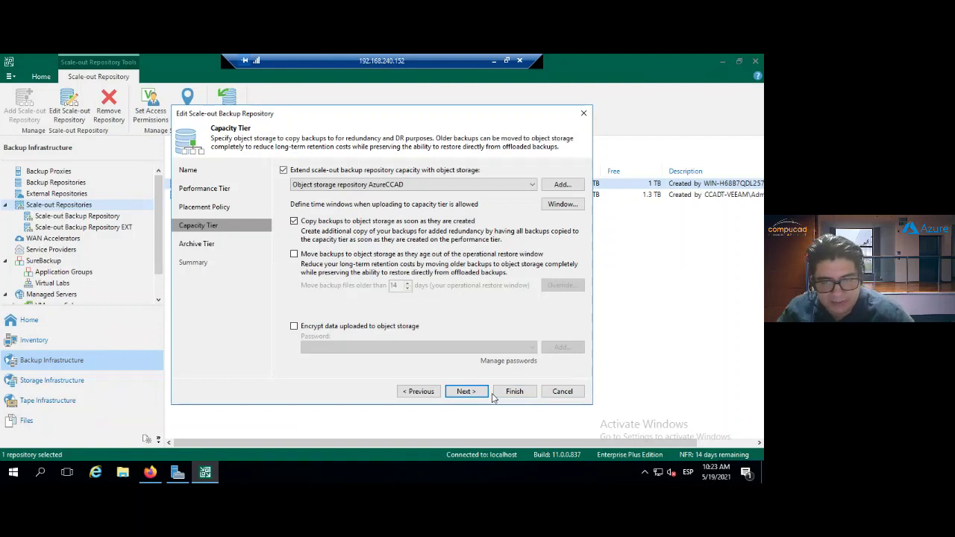
pyautogui.click(562, 396)
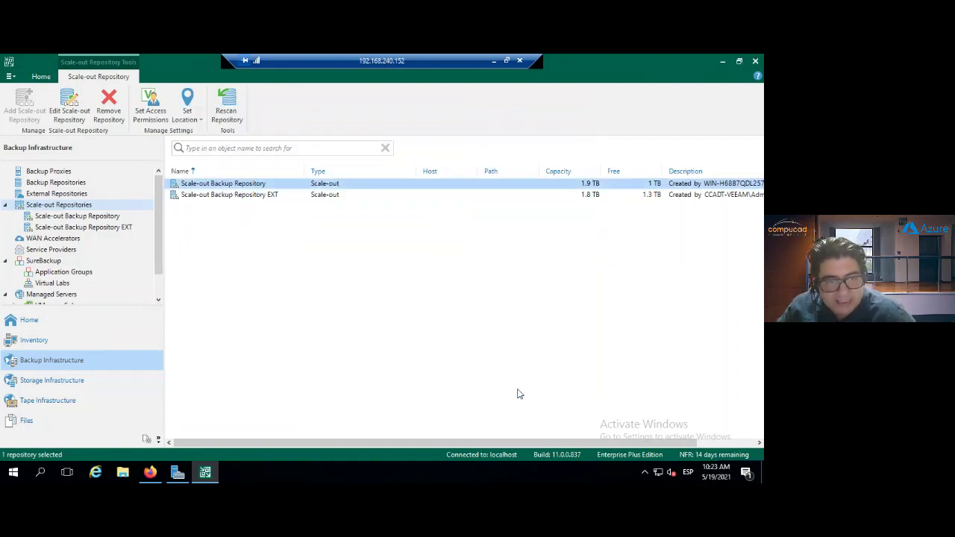
# Compare the backups stored on disk with those in object storage, then return to the disk backups.
pyautogui.click(48, 327)
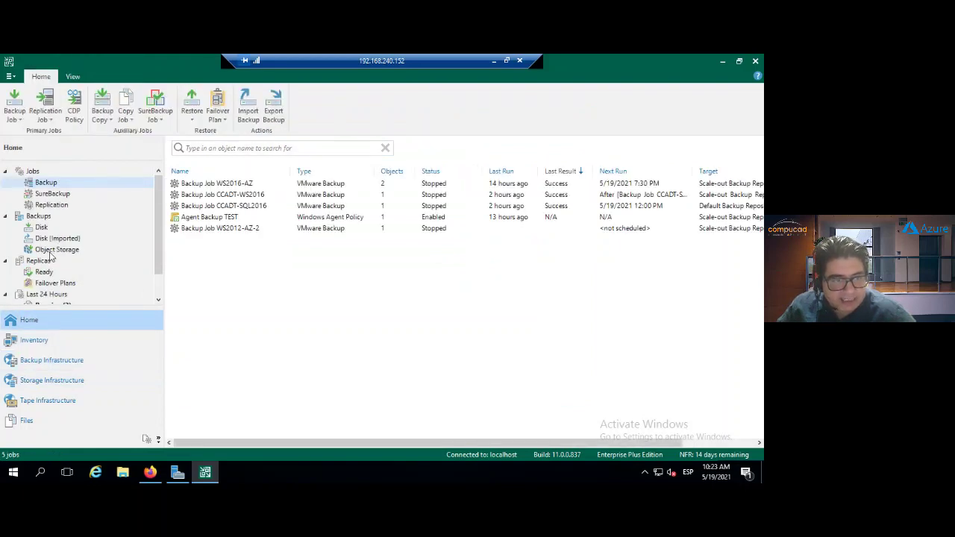
pyautogui.click(41, 228)
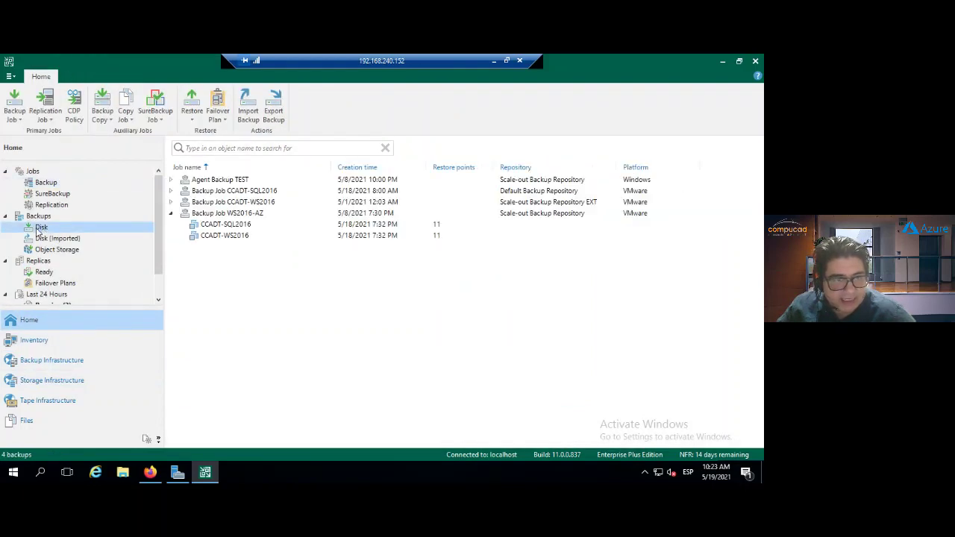
pyautogui.click(70, 251)
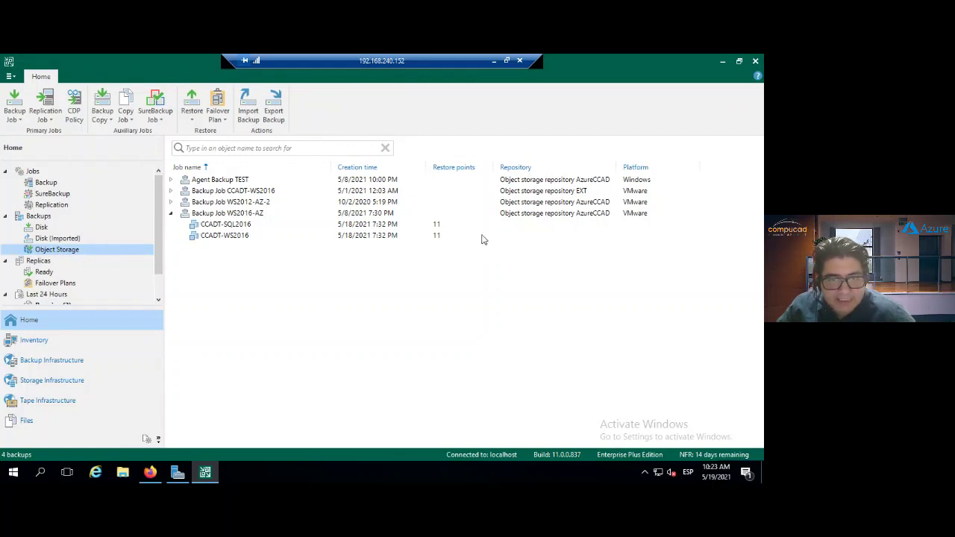
pyautogui.click(43, 229)
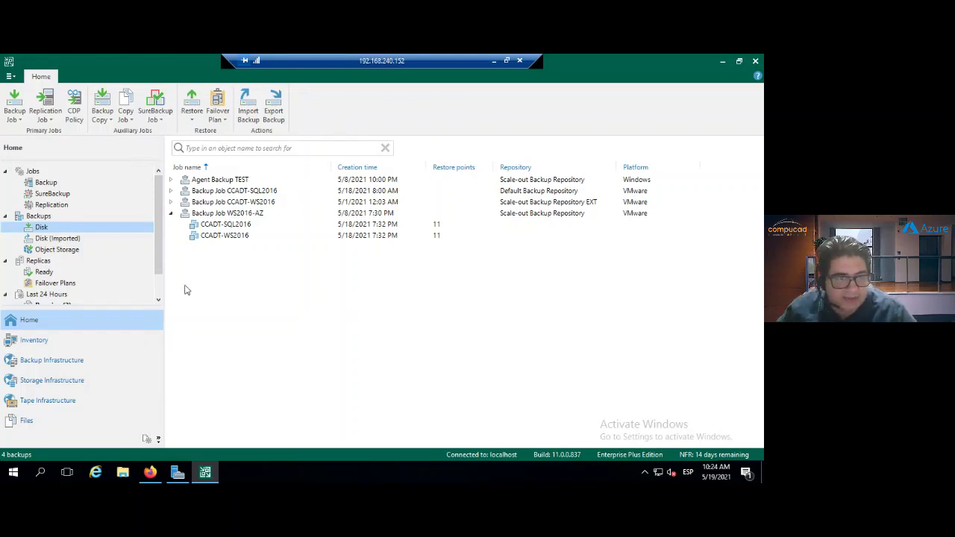
# Examine the capacity tier settings of Scale-out Backup Repository EXT and close its properties without saving.
pyautogui.click(65, 362)
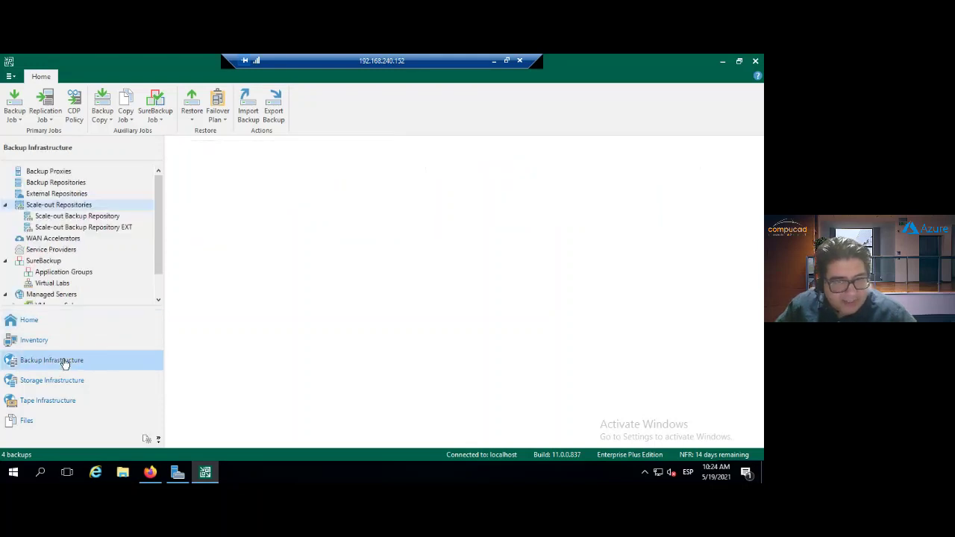
pyautogui.click(269, 195)
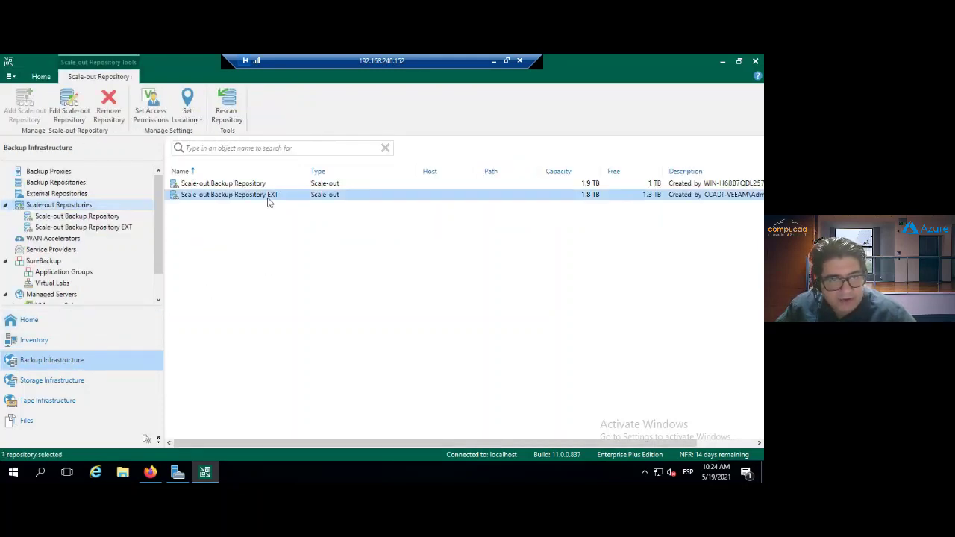
pyautogui.rightClick(269, 200)
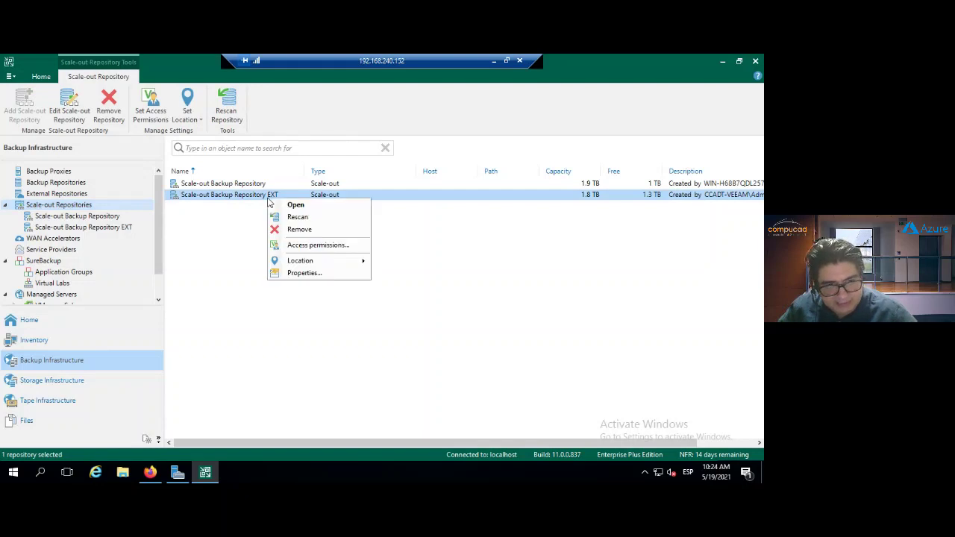
pyautogui.click(294, 277)
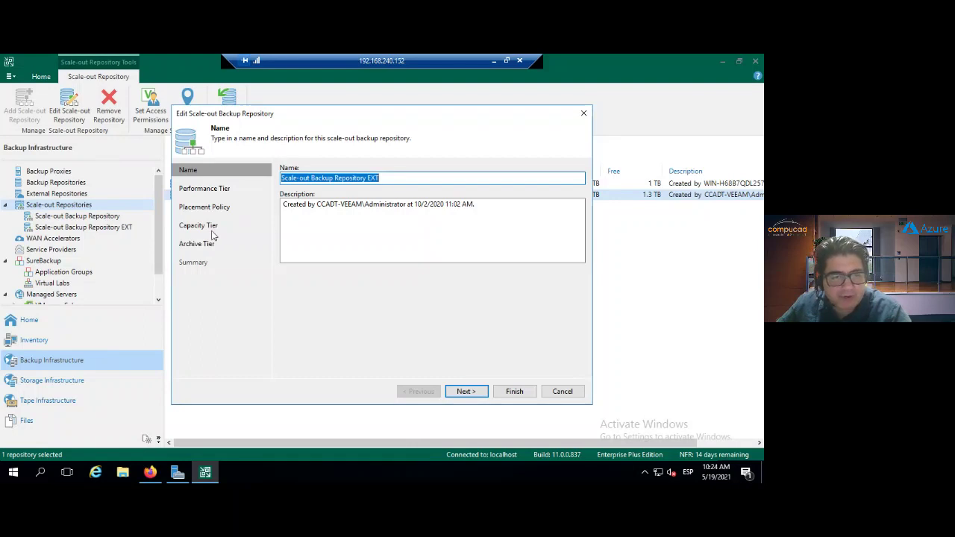
pyautogui.click(210, 227)
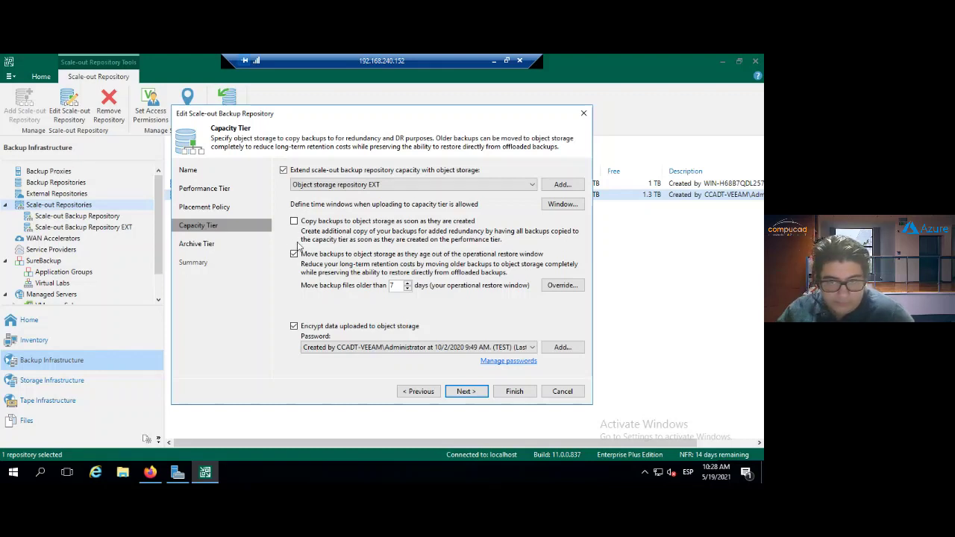
pyautogui.click(564, 396)
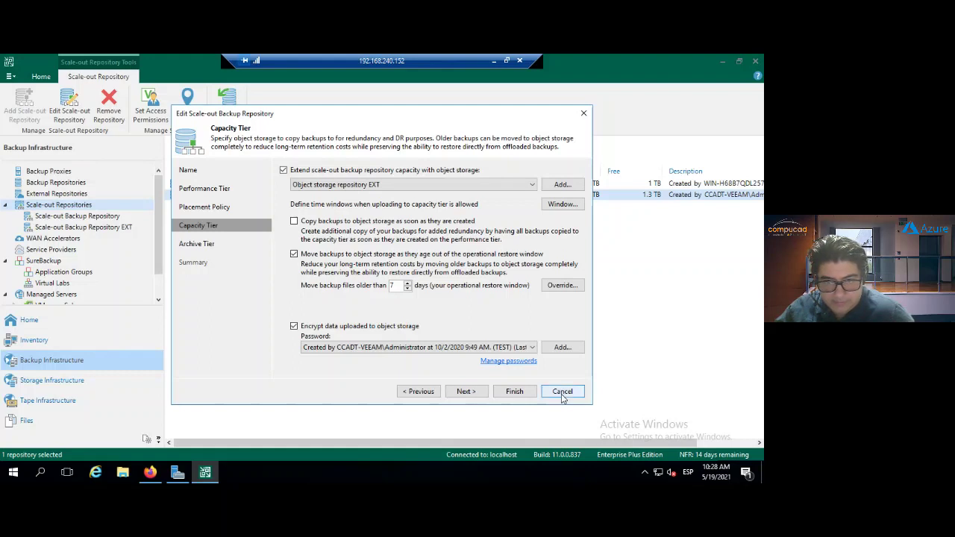
pyautogui.click(558, 395)
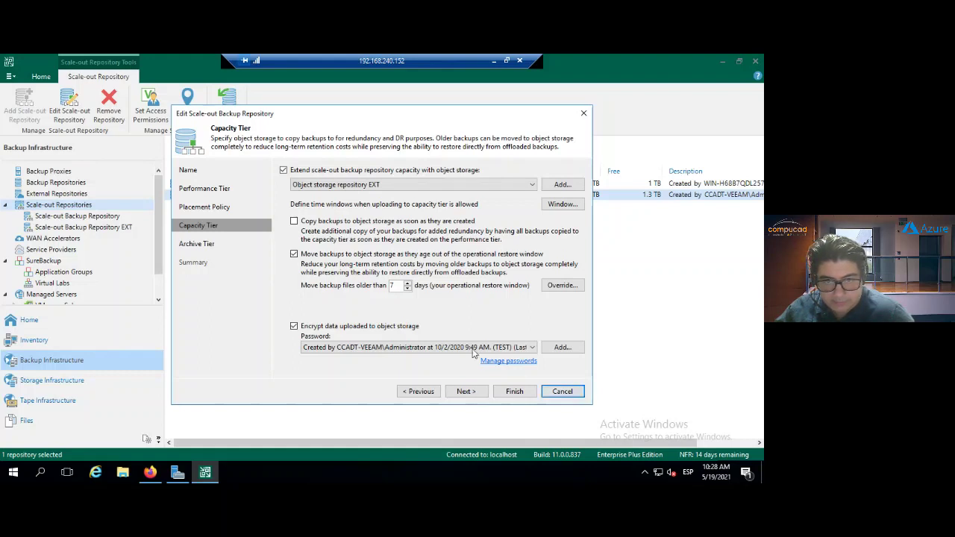
pyautogui.click(560, 391)
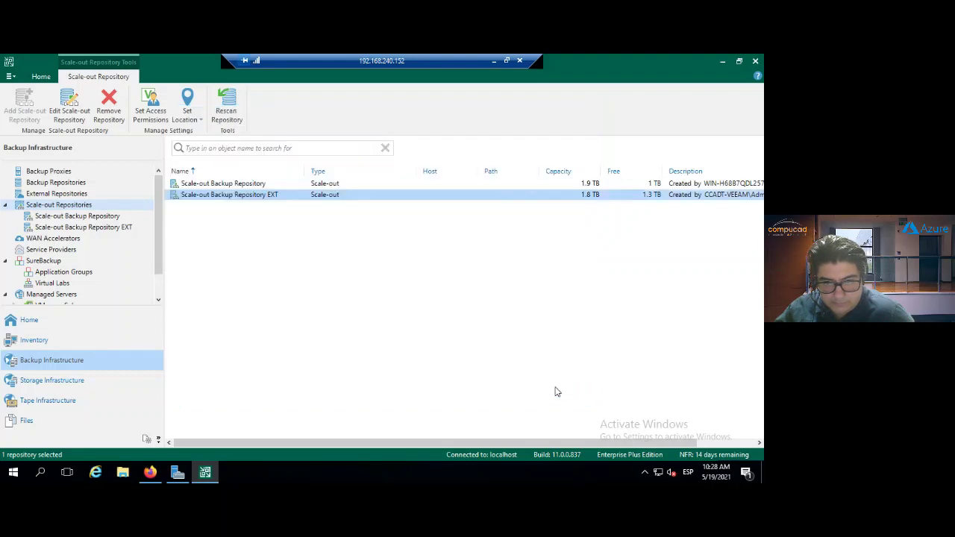
# Inspect the storage settings and GFS retention configuration of Backup Job WS2016-AZ, discarding any edits.
pyautogui.click(37, 316)
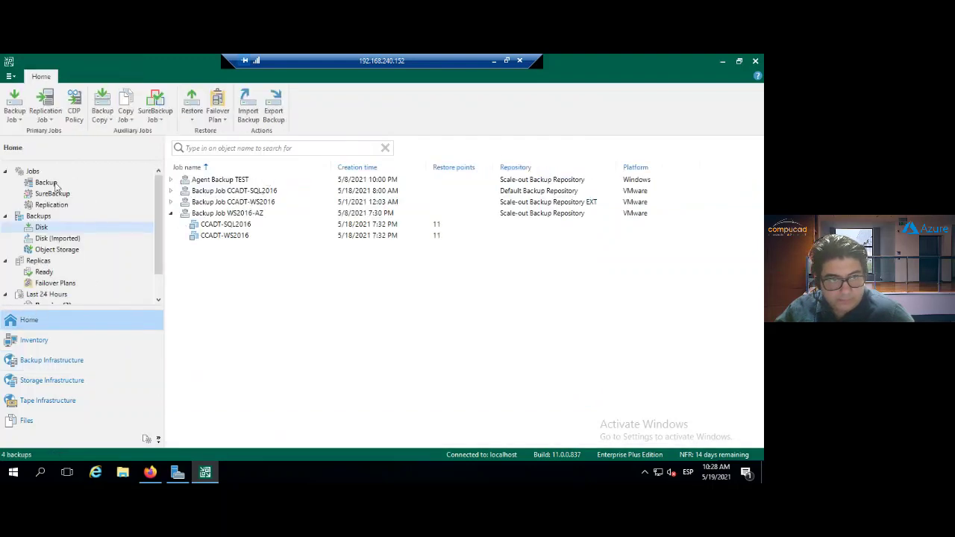
pyautogui.click(46, 183)
pyautogui.rightClick(229, 229)
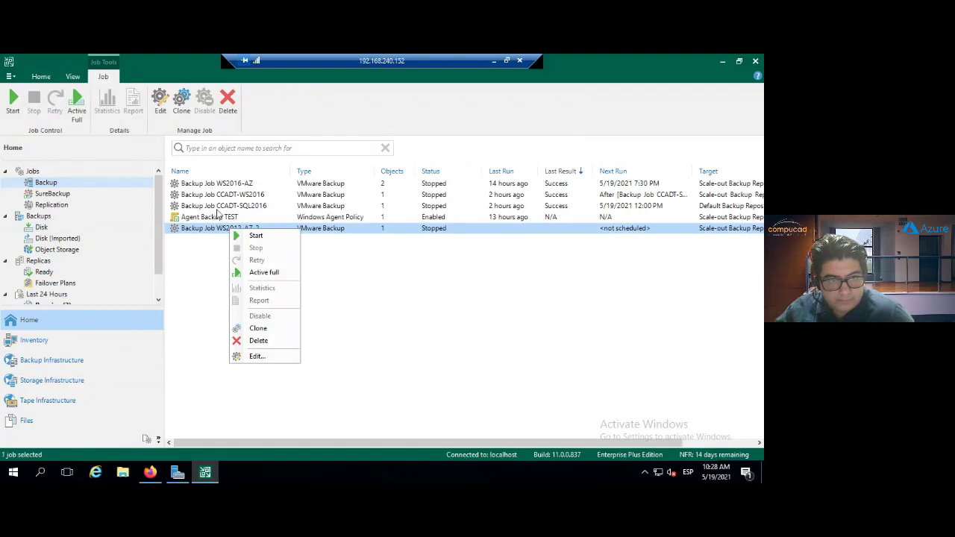
pyautogui.rightClick(229, 185)
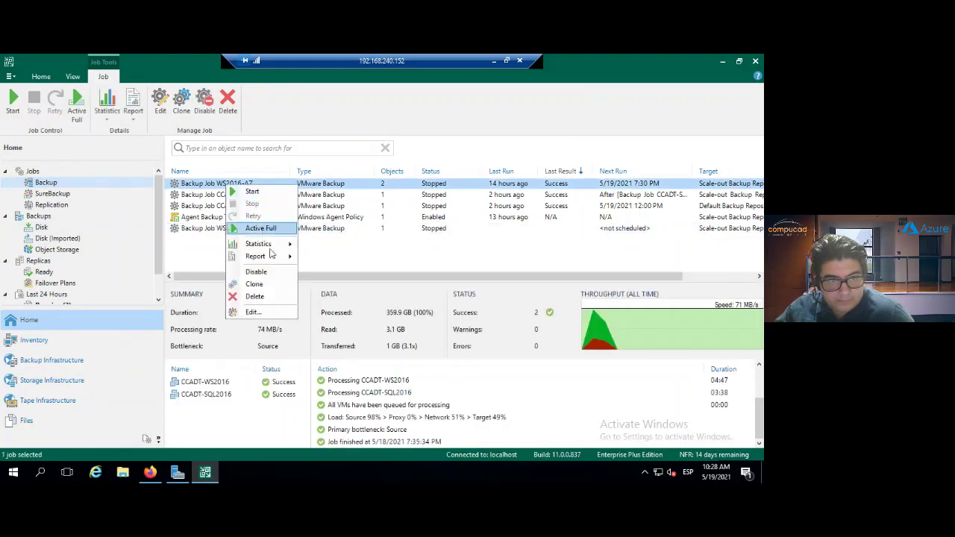
pyautogui.click(253, 312)
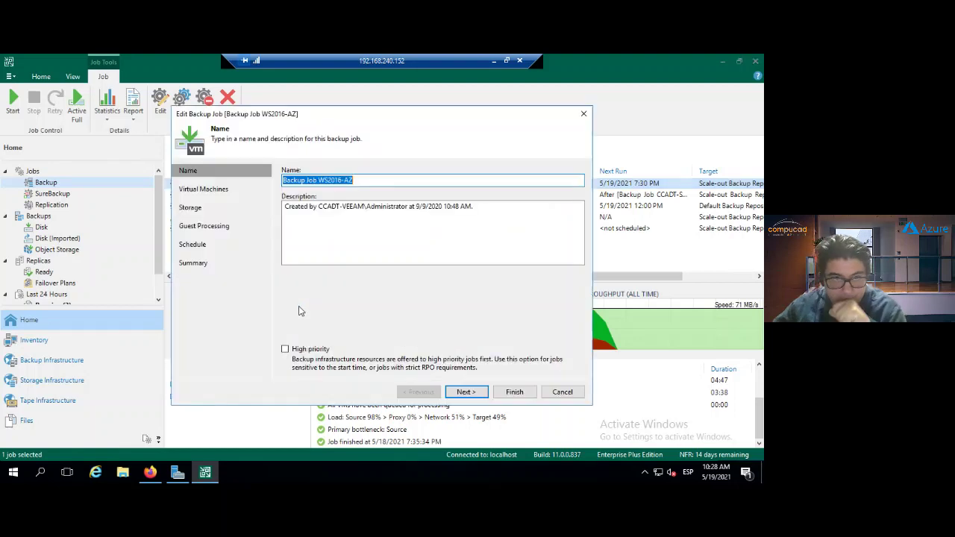
pyautogui.click(199, 214)
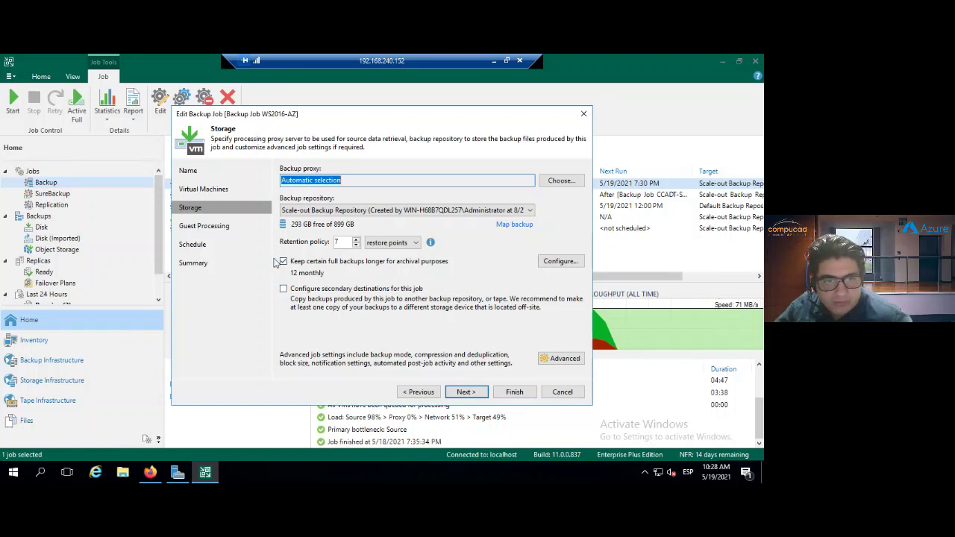
pyautogui.click(560, 262)
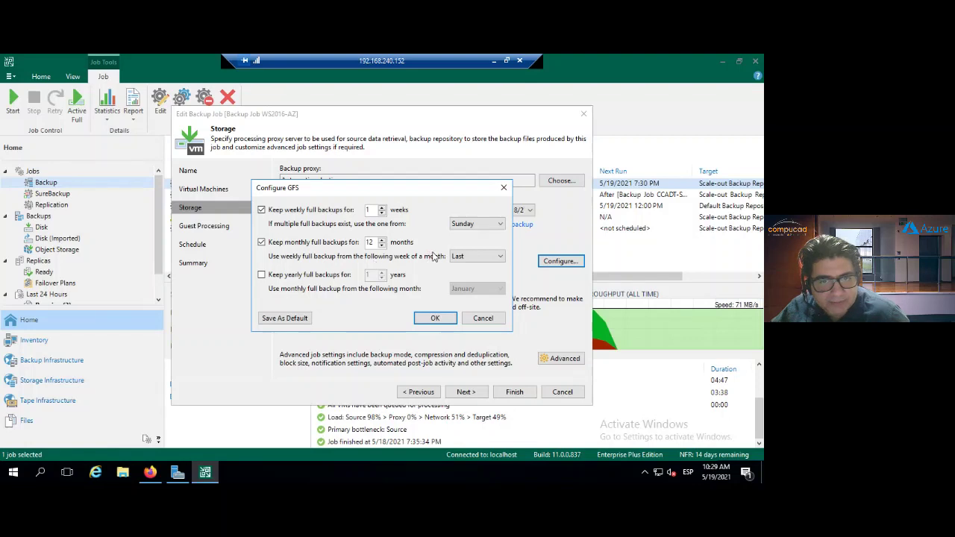
pyautogui.click(483, 320)
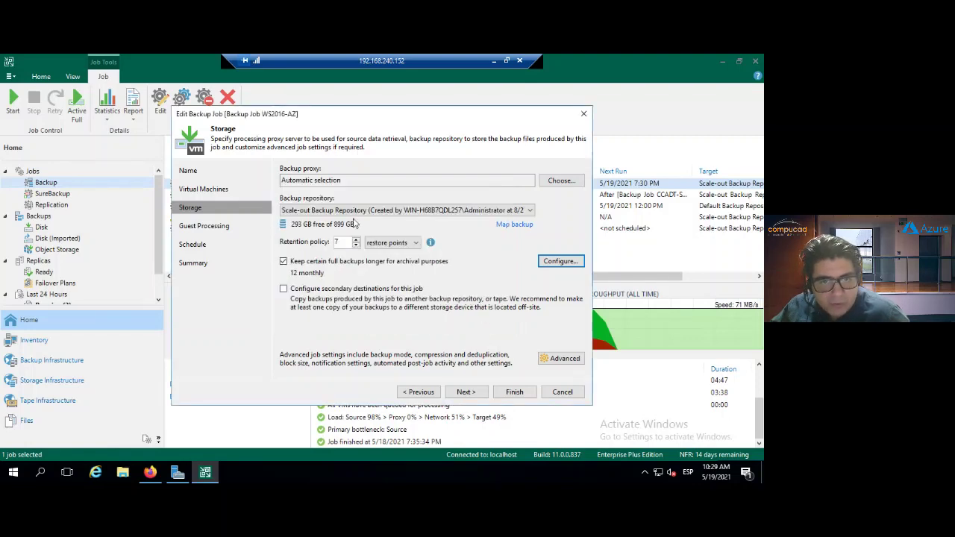
pyautogui.click(563, 392)
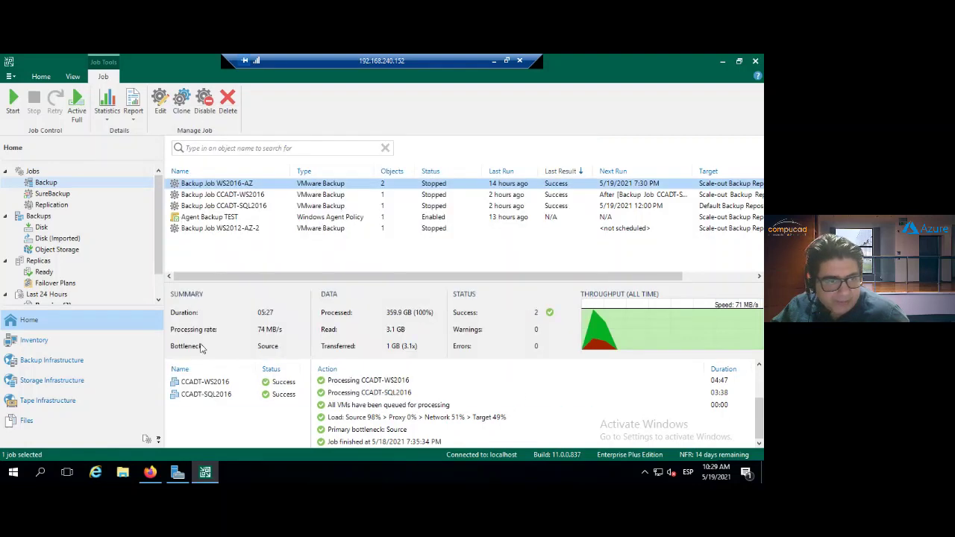
# Check both the capacity tier and archive tier settings of Scale-out Backup Repository EXT, then cancel out of its properties.
pyautogui.click(50, 360)
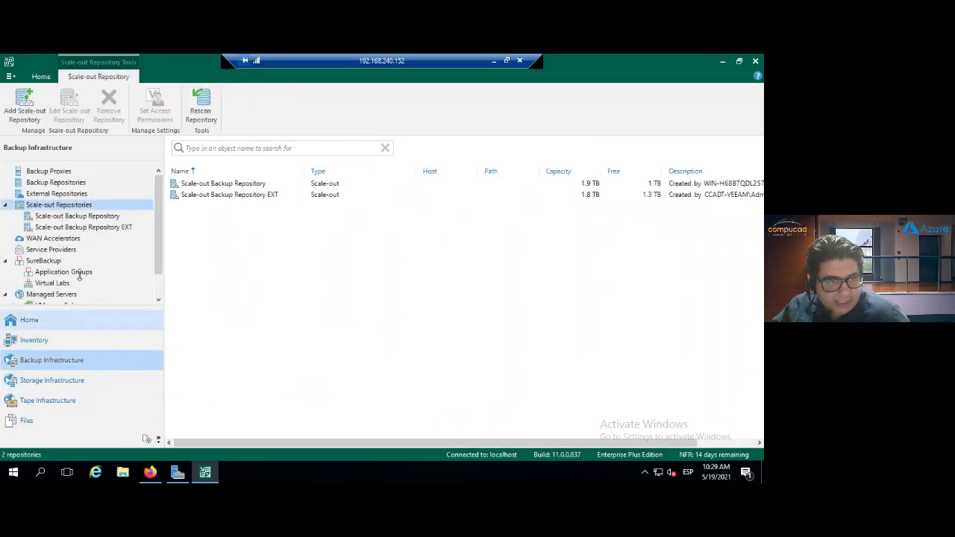
pyautogui.click(100, 227)
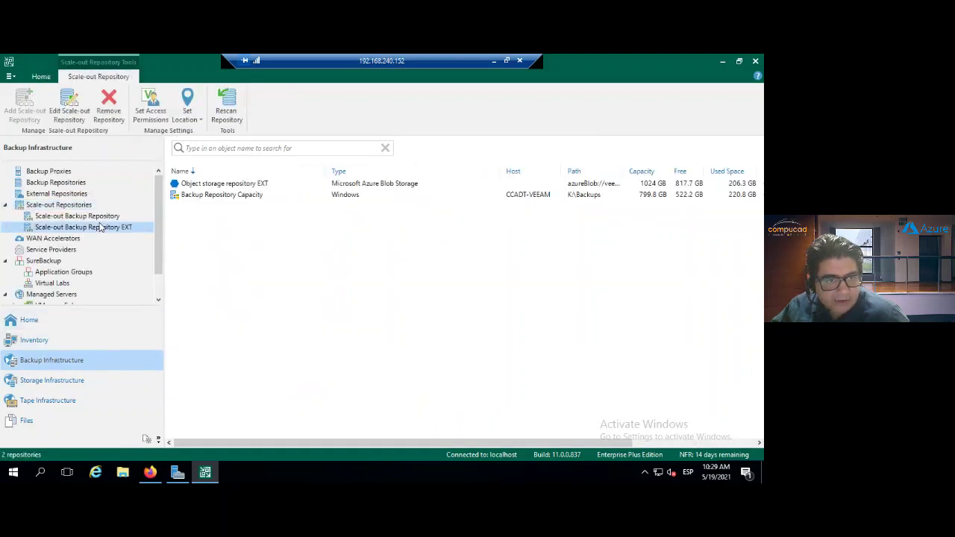
pyautogui.rightClick(220, 185)
pyautogui.rightClick(82, 231)
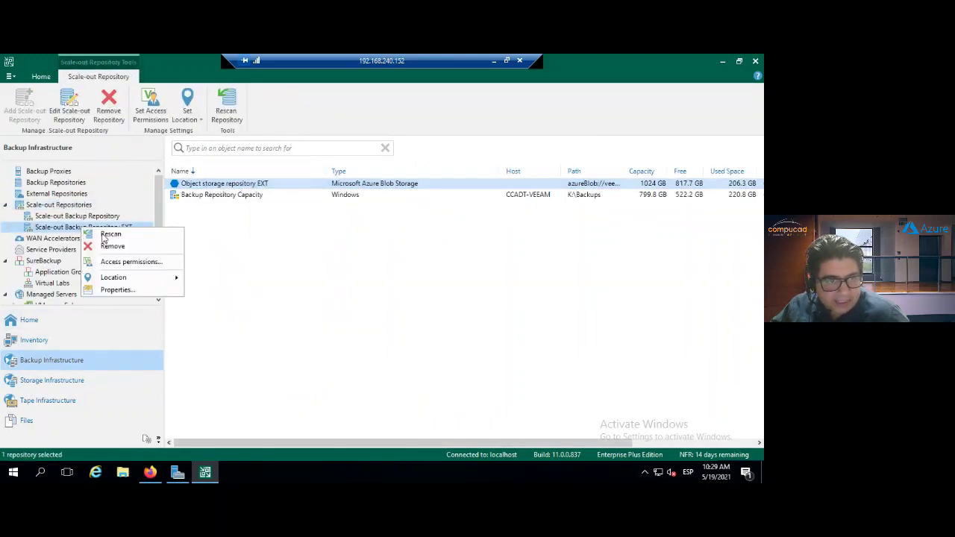
pyautogui.click(123, 289)
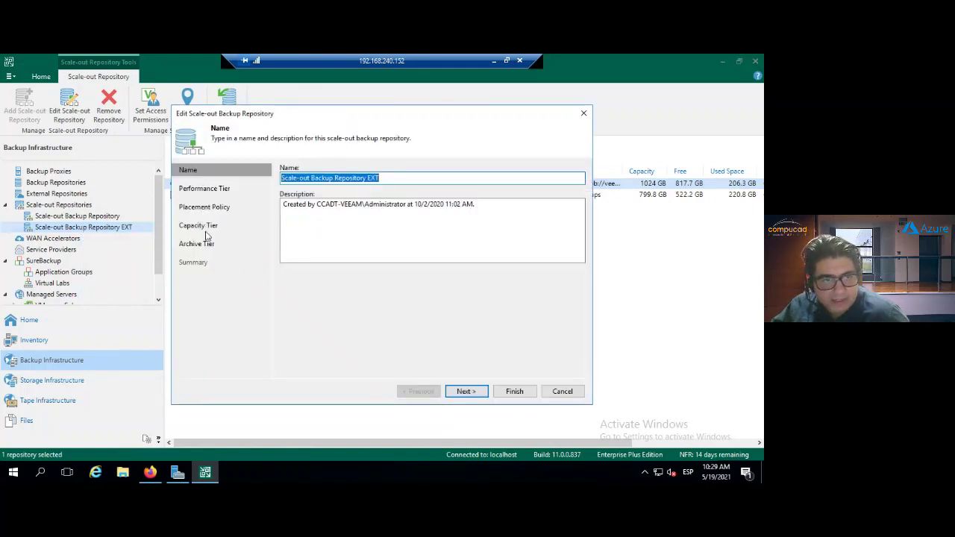
pyautogui.click(210, 229)
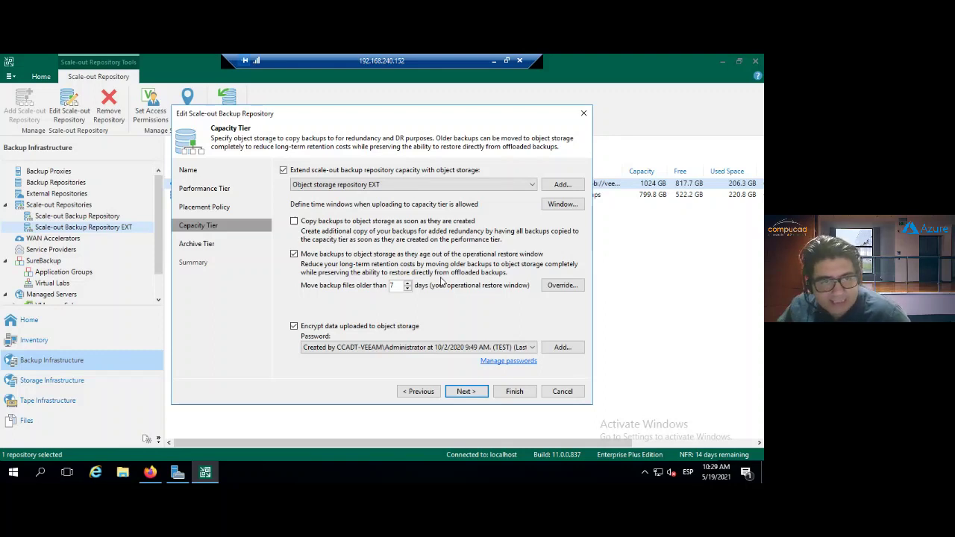
pyautogui.click(206, 246)
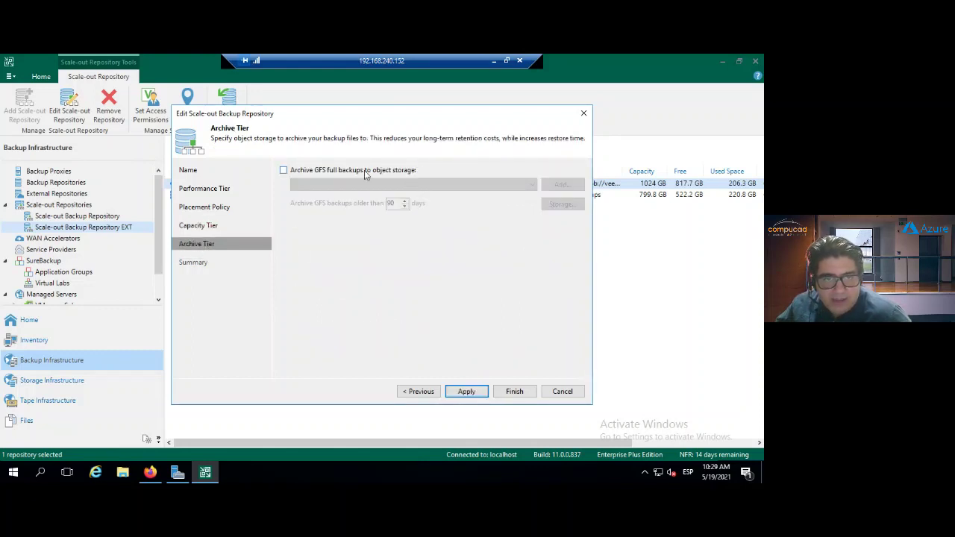
pyautogui.click(563, 391)
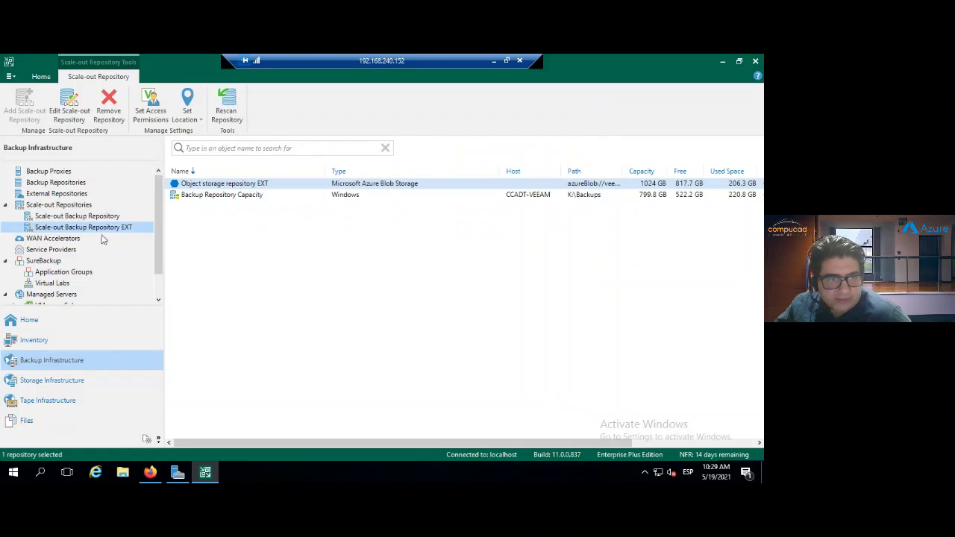
# Check the archive tier settings of Scale-out Backup Repository and exit its properties without applying changes.
pyautogui.click(98, 218)
pyautogui.rightClick(98, 219)
pyautogui.click(121, 283)
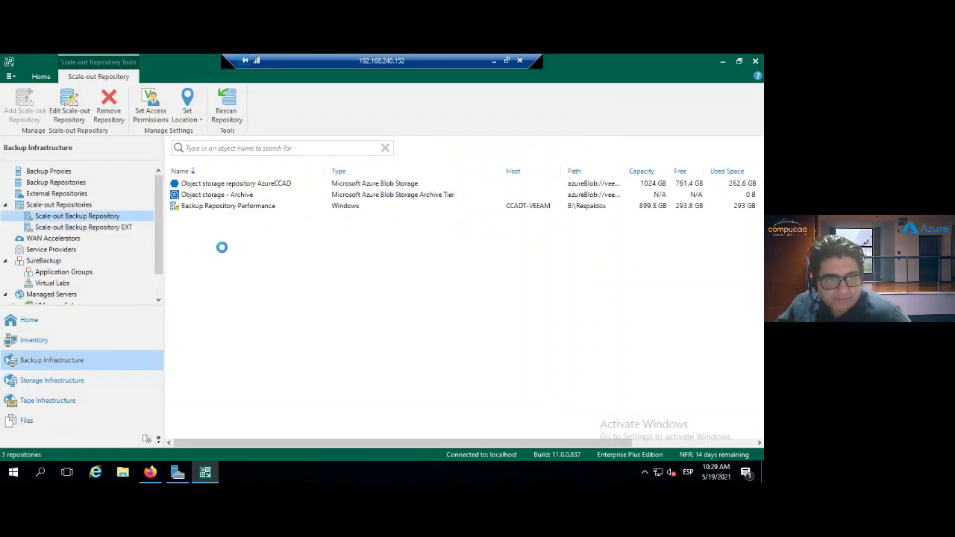
pyautogui.click(195, 244)
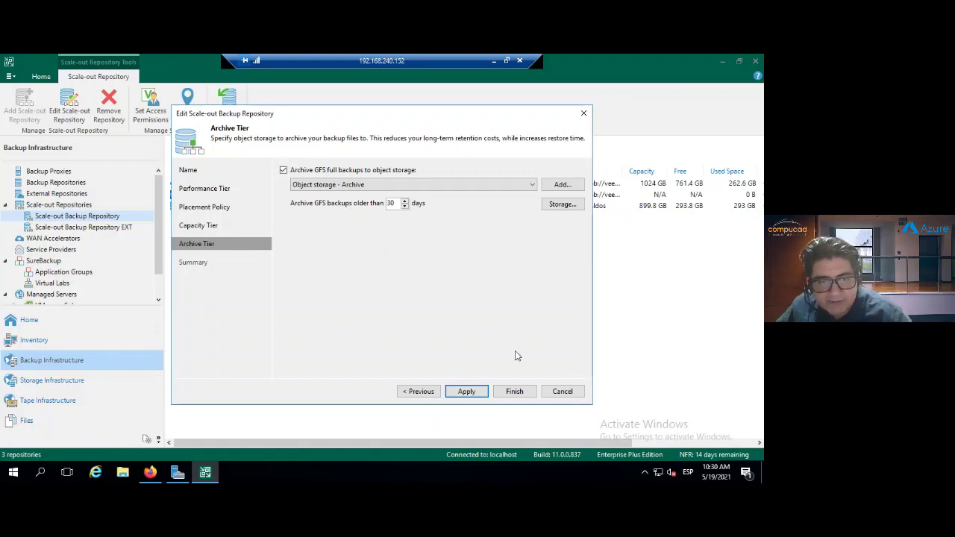
pyautogui.click(559, 394)
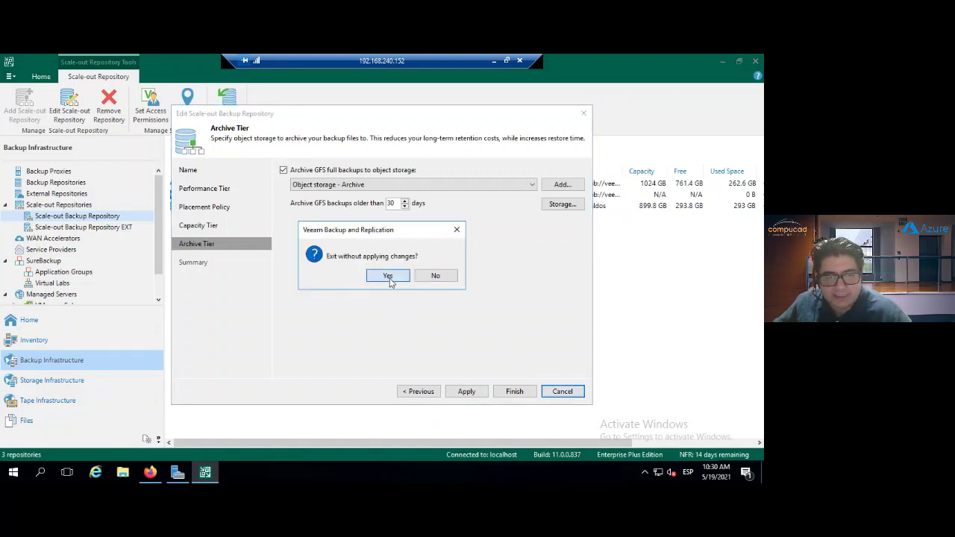
pyautogui.click(387, 275)
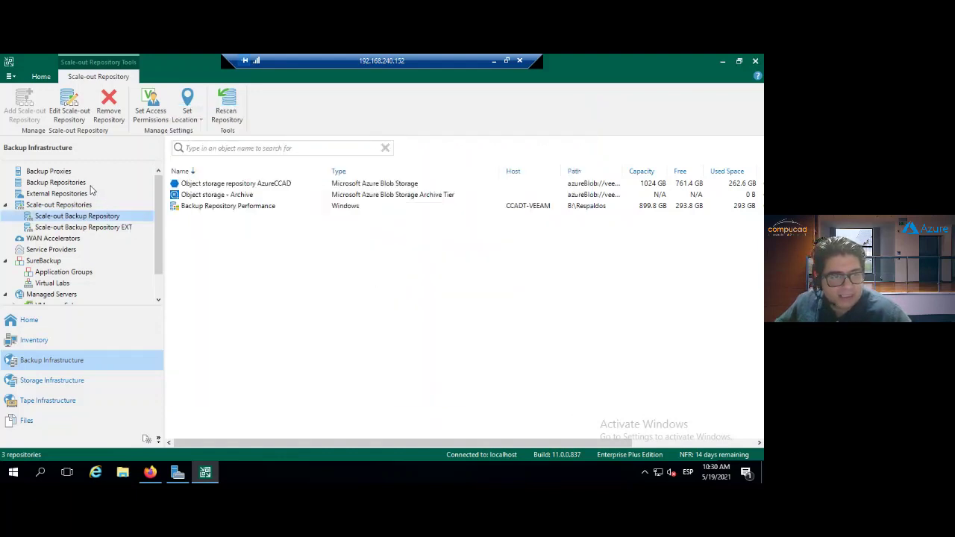
# Explore the Microsoft Azure Blob Storage types offered for a new object storage repository, then cancel the Azure Blob Storage wizard.
pyautogui.click(56, 183)
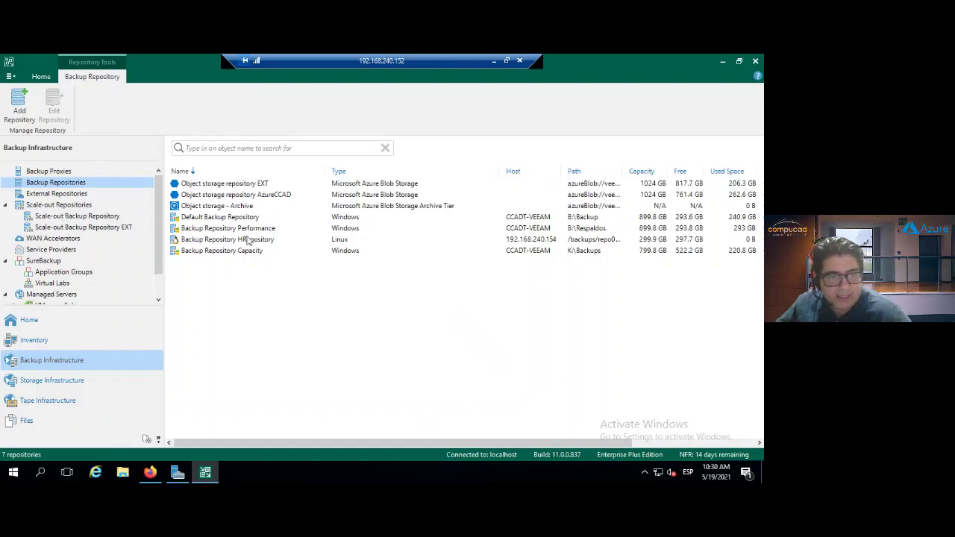
pyautogui.click(267, 195)
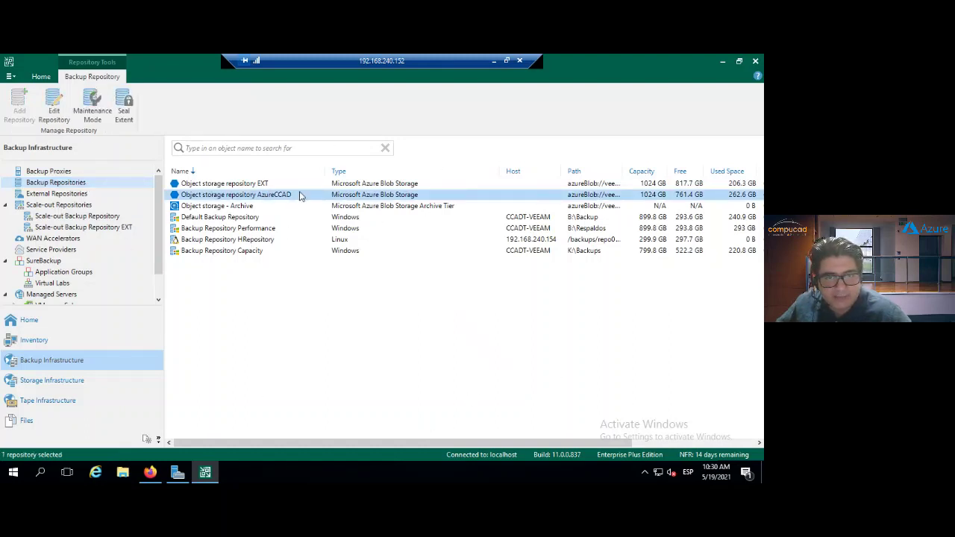
pyautogui.rightClick(244, 290)
pyautogui.click(278, 309)
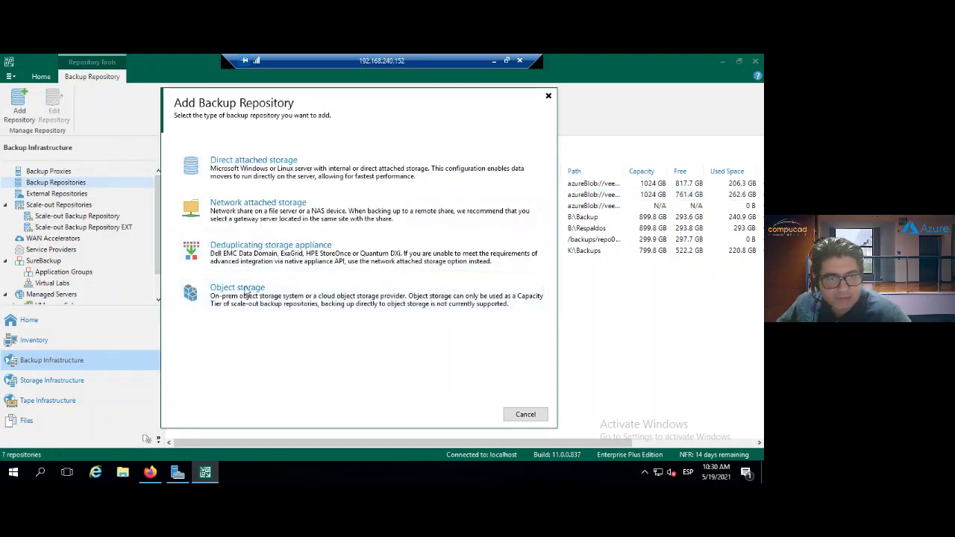
pyautogui.click(244, 298)
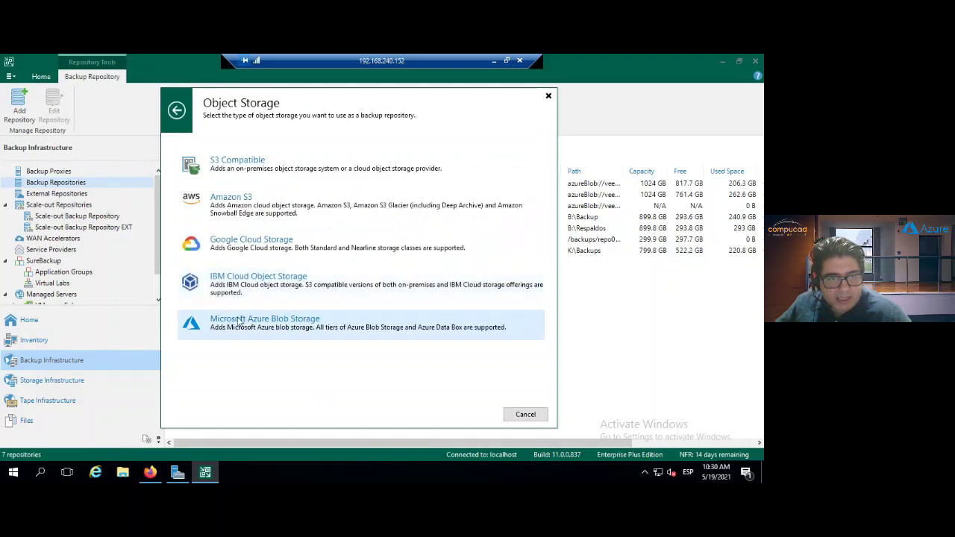
pyautogui.click(251, 323)
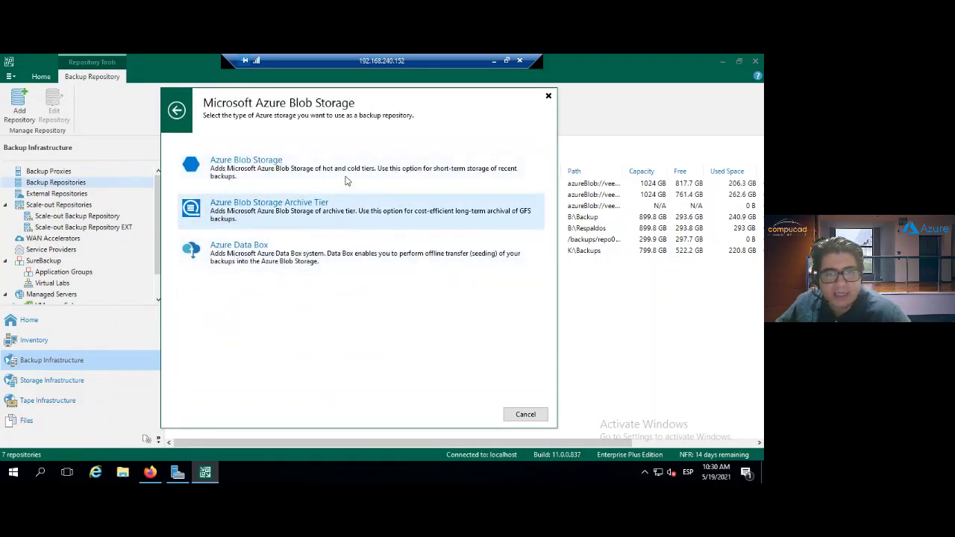
pyautogui.moveTo(353, 103); pyautogui.dragTo(559, 111)
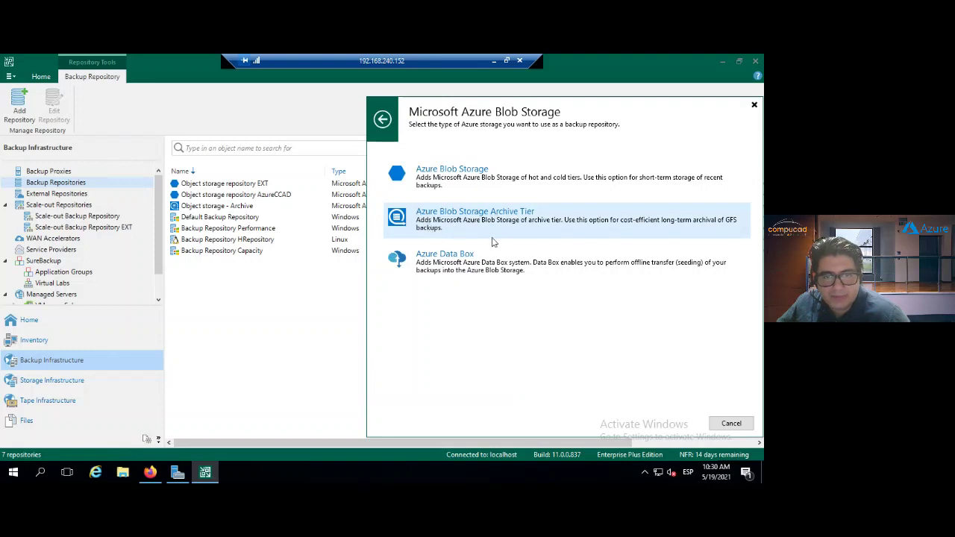
pyautogui.click(455, 184)
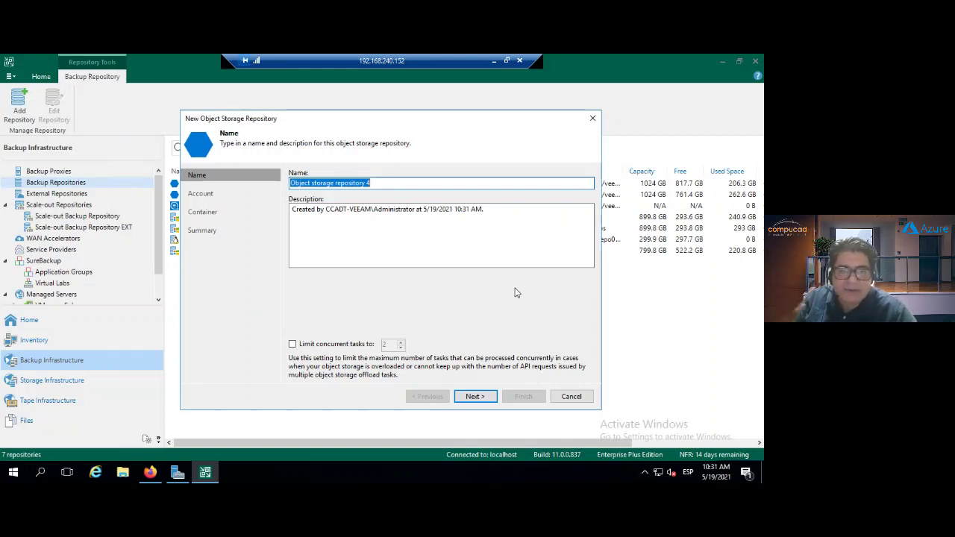
pyautogui.click(572, 397)
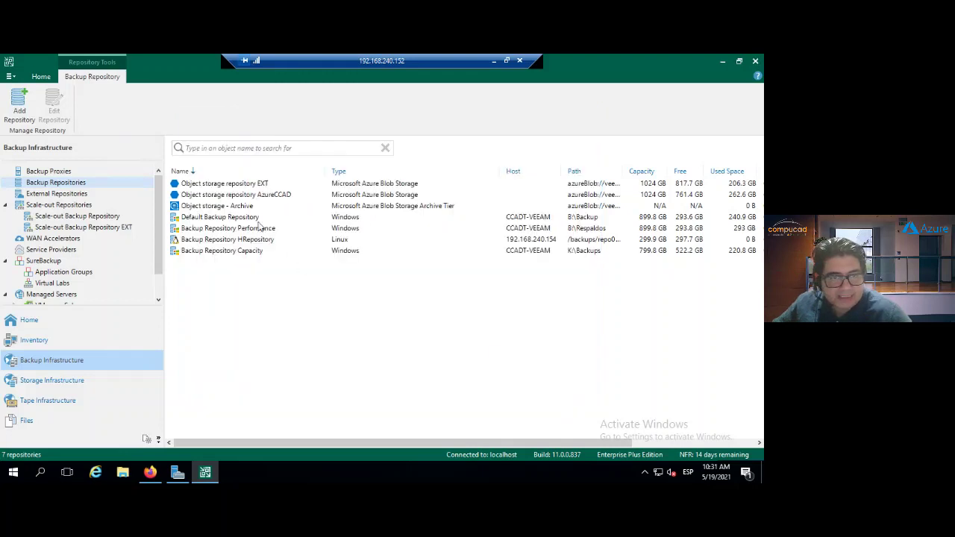
# Inspect the account, container and proxy appliance settings of the Object storage - Archive repository, exiting without applying changes.
pyautogui.click(253, 195)
pyautogui.click(243, 206)
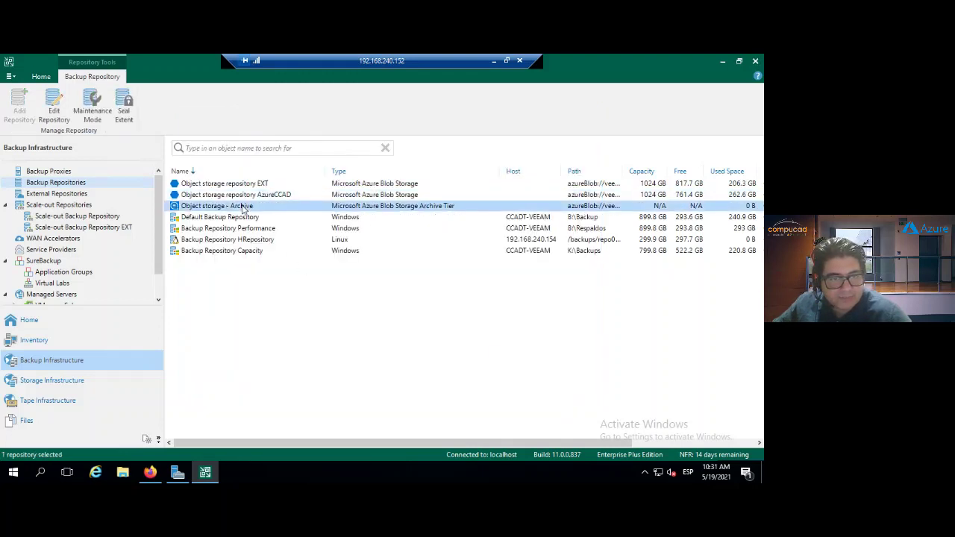
pyautogui.rightClick(243, 206)
pyautogui.click(278, 239)
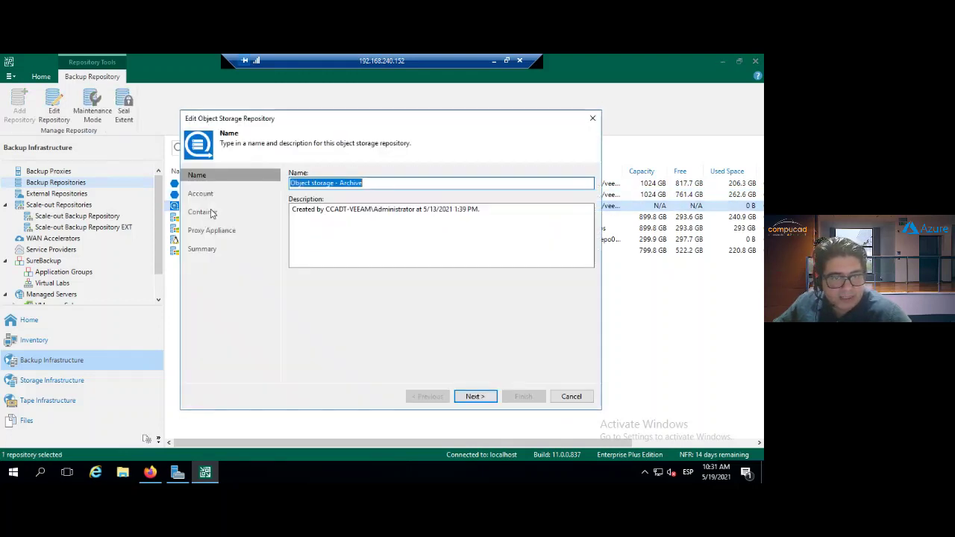
pyautogui.click(489, 398)
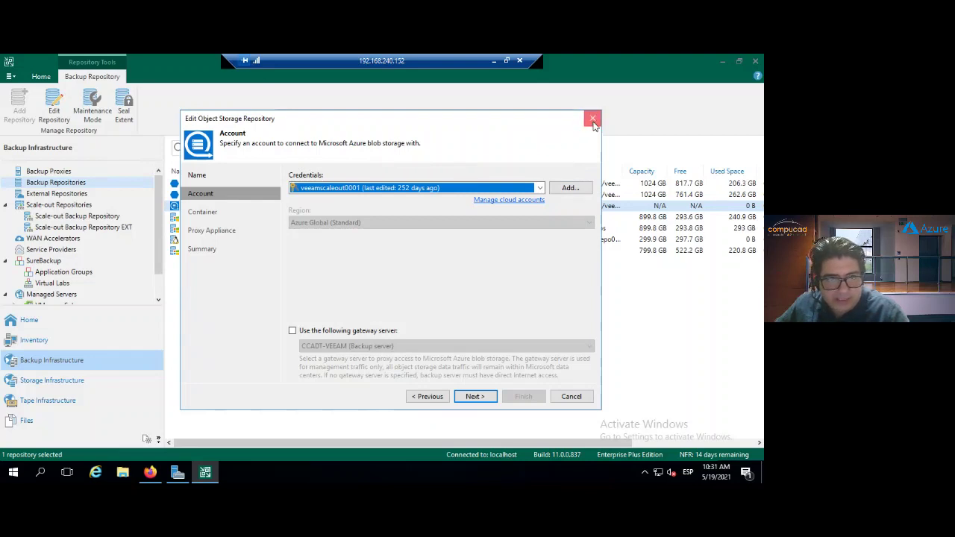
pyautogui.click(472, 396)
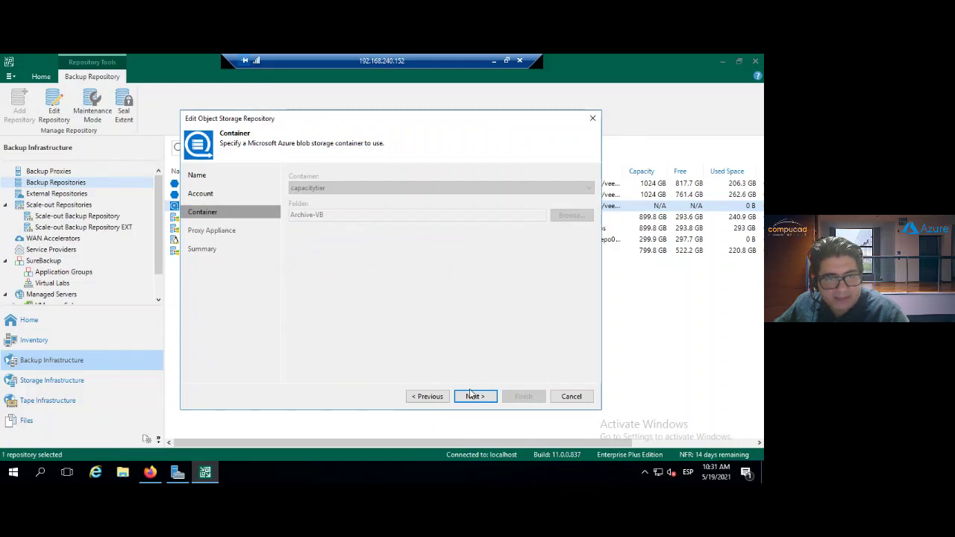
pyautogui.click(471, 396)
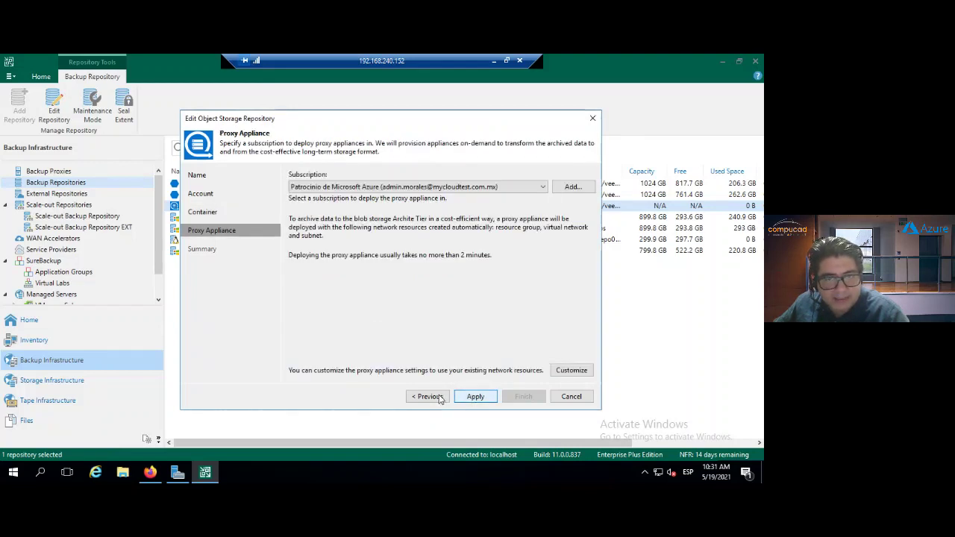
pyautogui.click(571, 398)
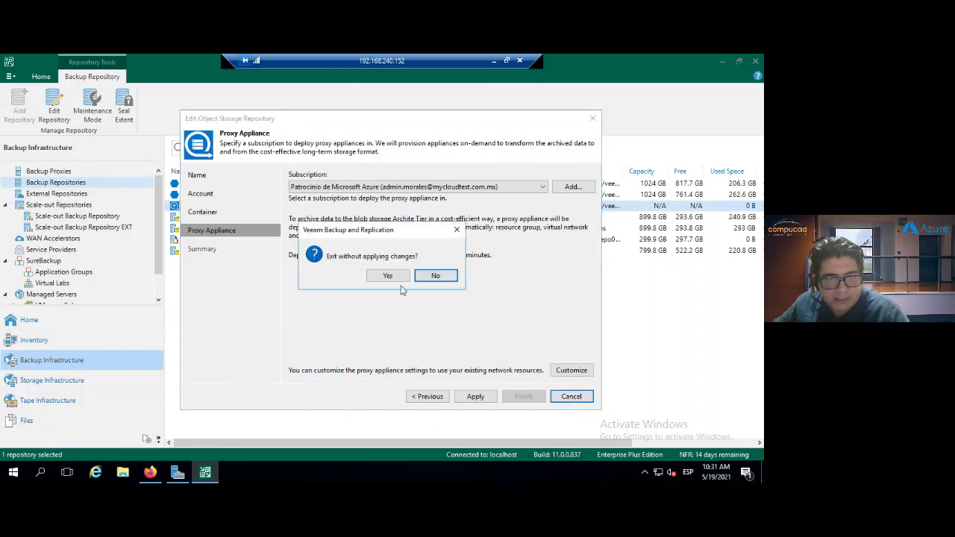
pyautogui.click(388, 276)
# Open the properties of Object storage repository AzureCCAD and go through its account settings to the container settings.
pyautogui.click(275, 188)
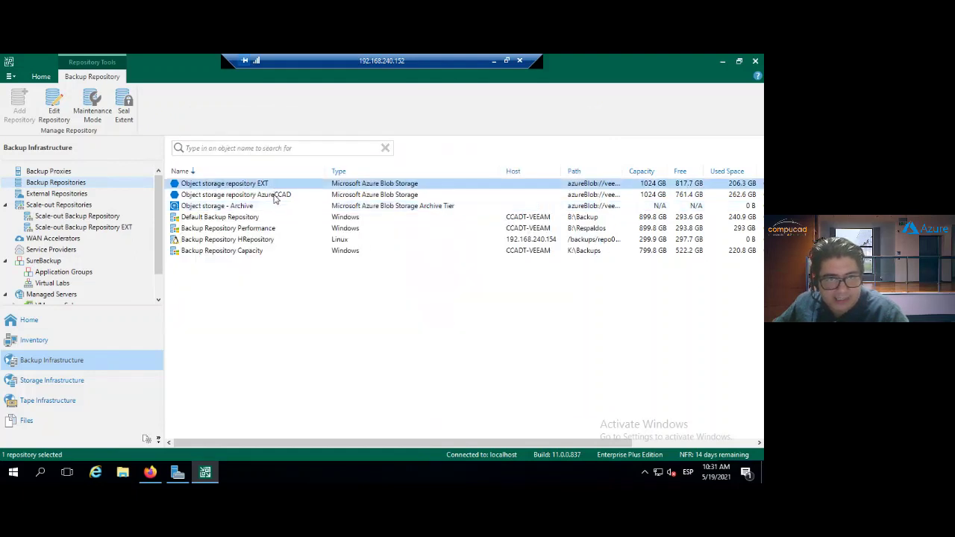
pyautogui.click(275, 195)
pyautogui.rightClick(275, 195)
pyautogui.click(300, 229)
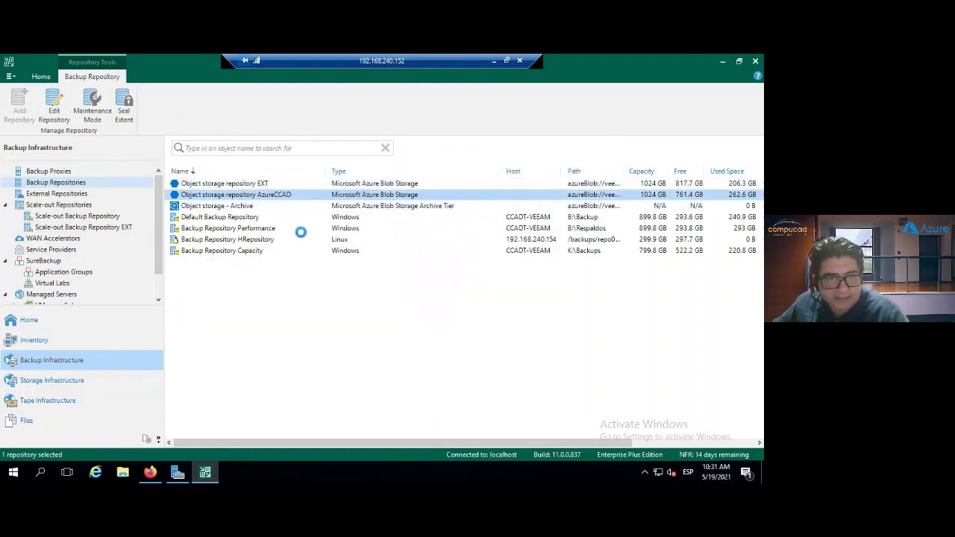
pyautogui.click(478, 398)
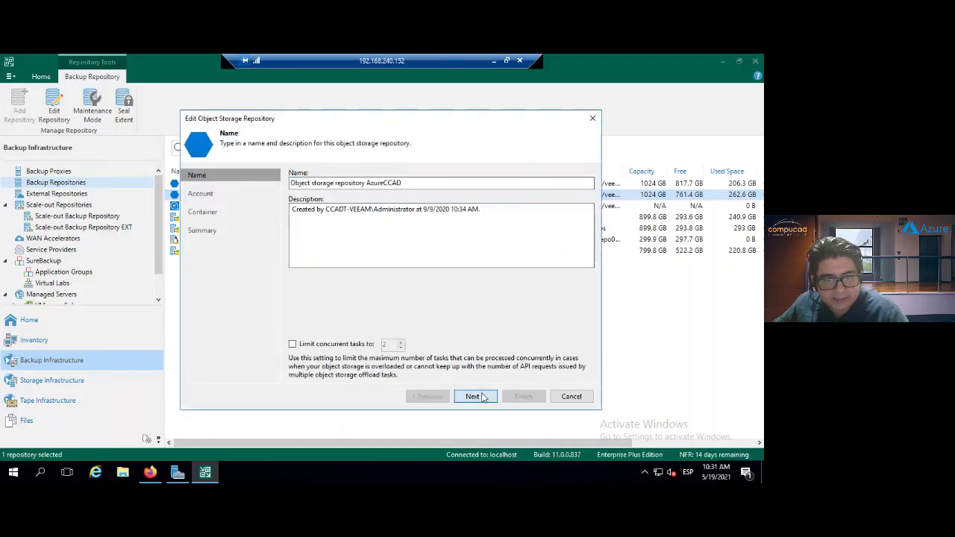
pyautogui.click(481, 398)
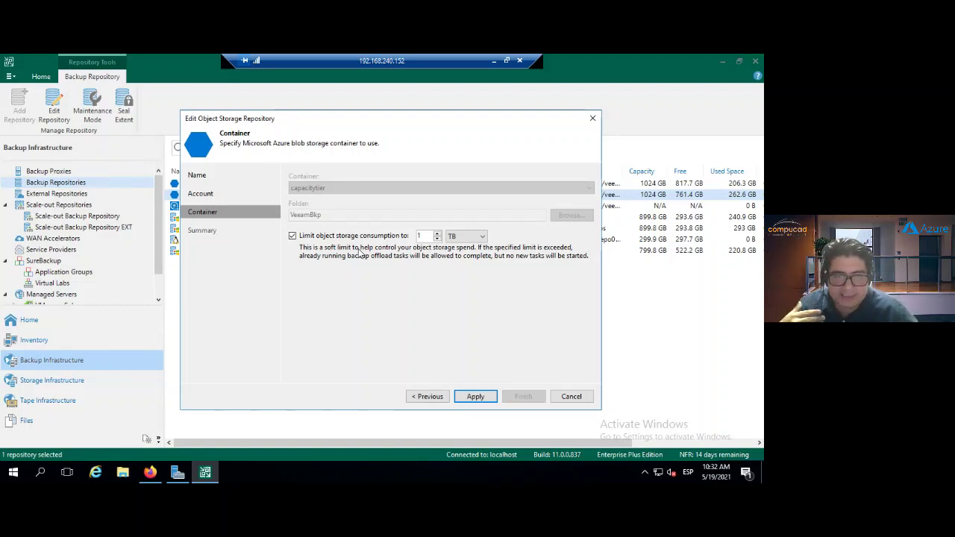
# Turn the object storage consumption limit off and back on, and check the units available for it.
pyautogui.click(292, 236)
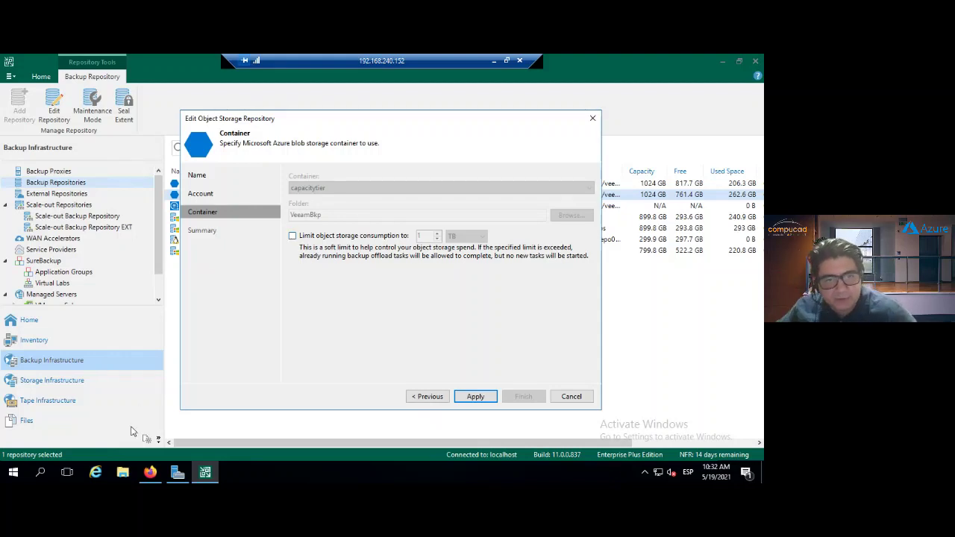
pyautogui.click(297, 239)
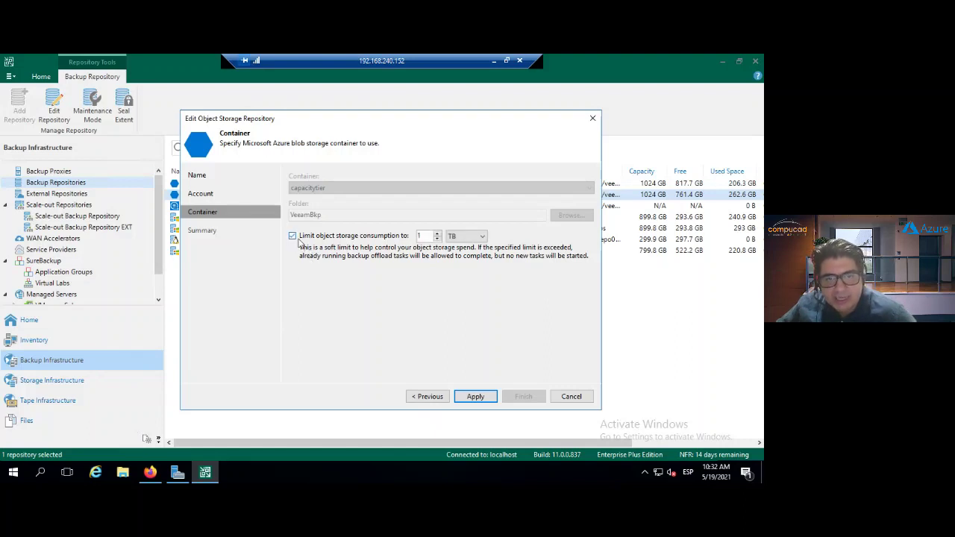
pyautogui.click(464, 235)
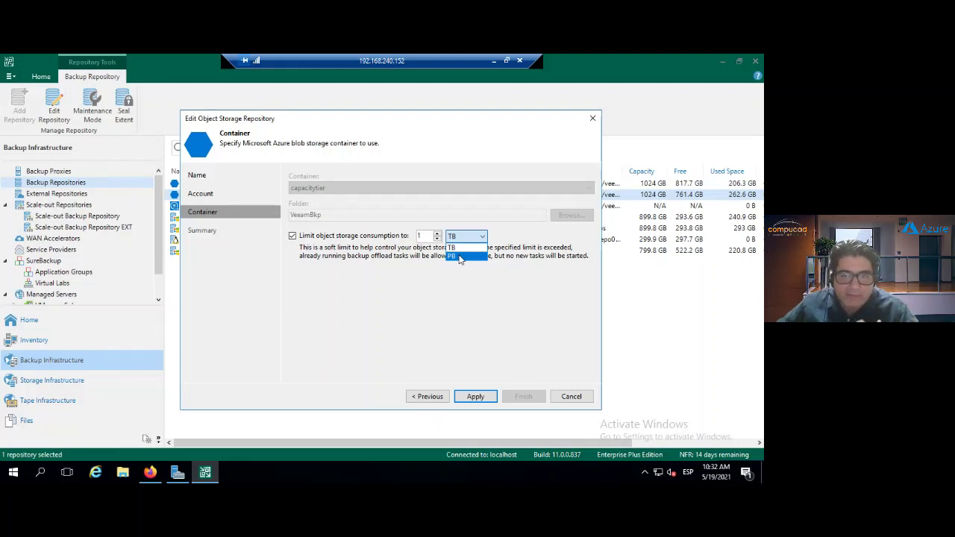
pyautogui.click(580, 400)
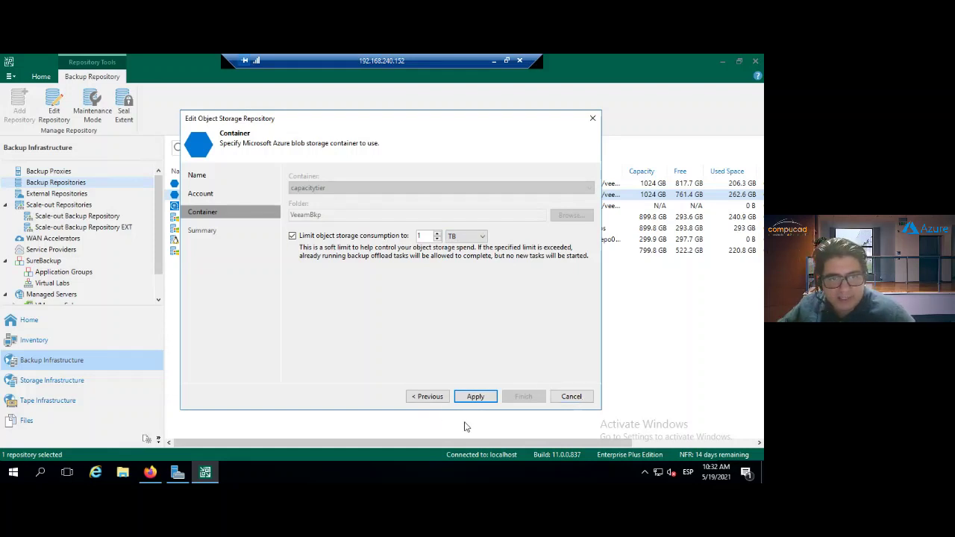
# Revisit the name, account and container settings of Object storage repository AzureCCAD, then exit without applying changes.
pyautogui.click(438, 402)
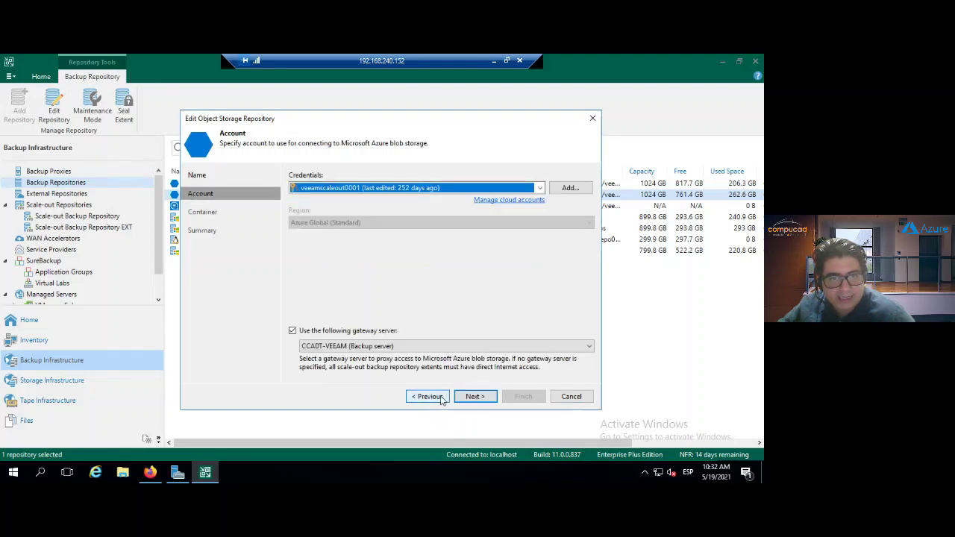
pyautogui.click(441, 399)
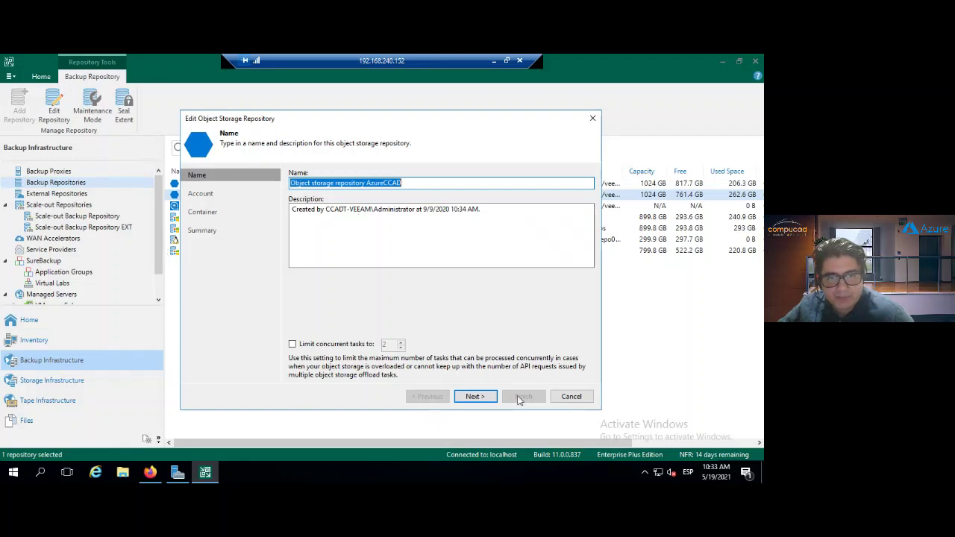
pyautogui.click(481, 398)
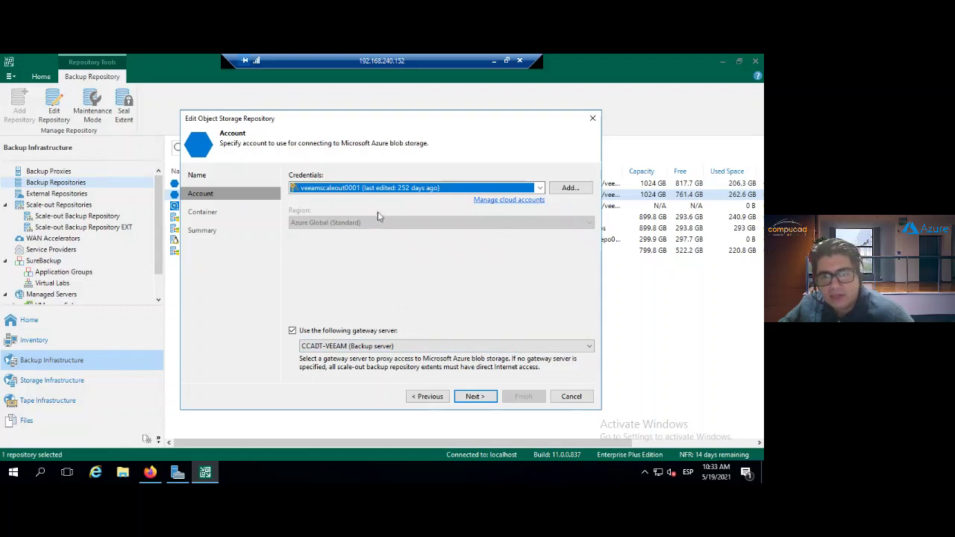
pyautogui.click(482, 401)
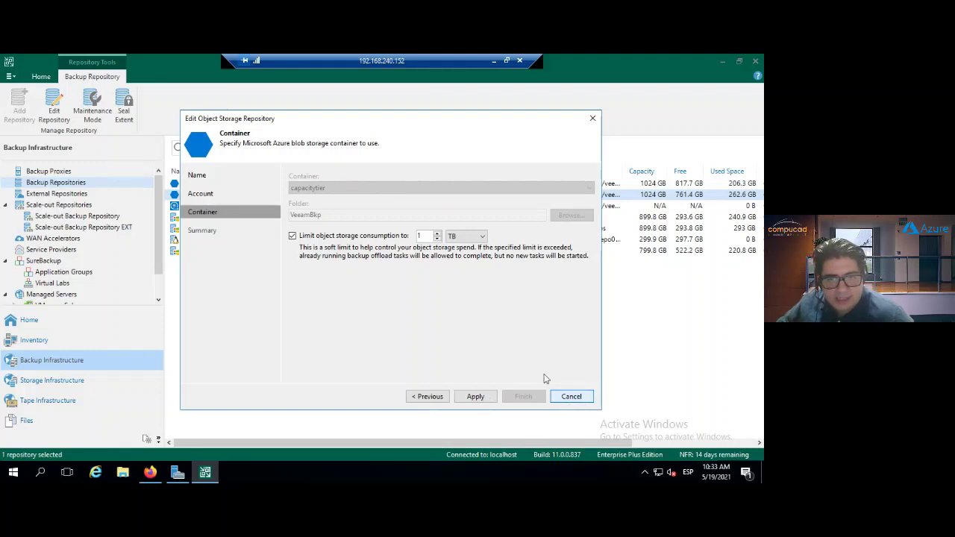
pyautogui.click(585, 398)
pyautogui.click(387, 276)
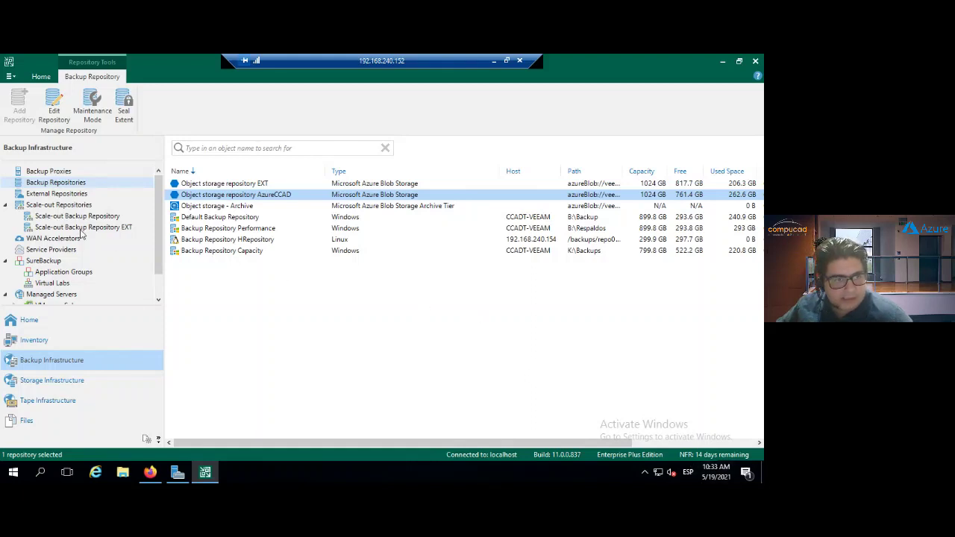
# Look through the backup jobs, the inventory, the backup repositories and the scale-out repositories, then return to the backup jobs.
pyautogui.click(49, 324)
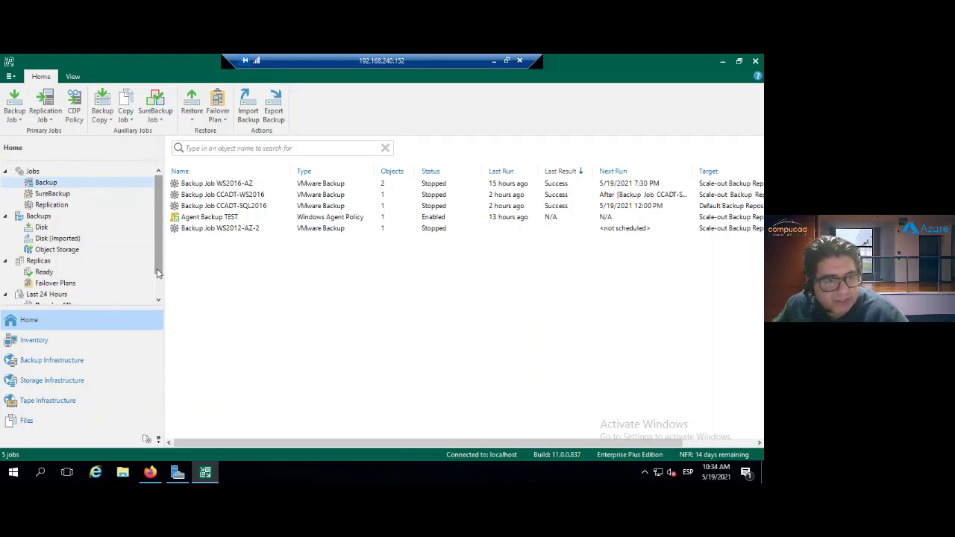
pyautogui.click(68, 341)
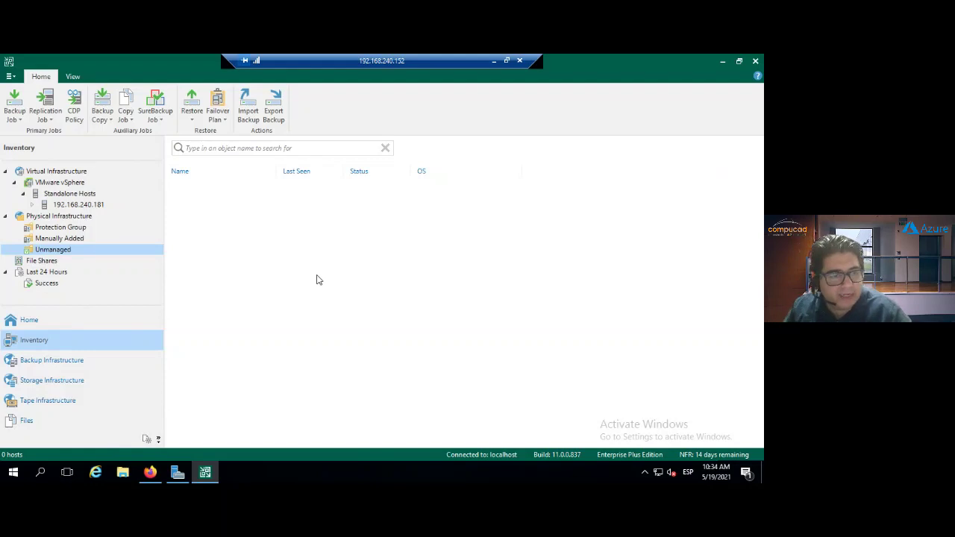
pyautogui.click(87, 370)
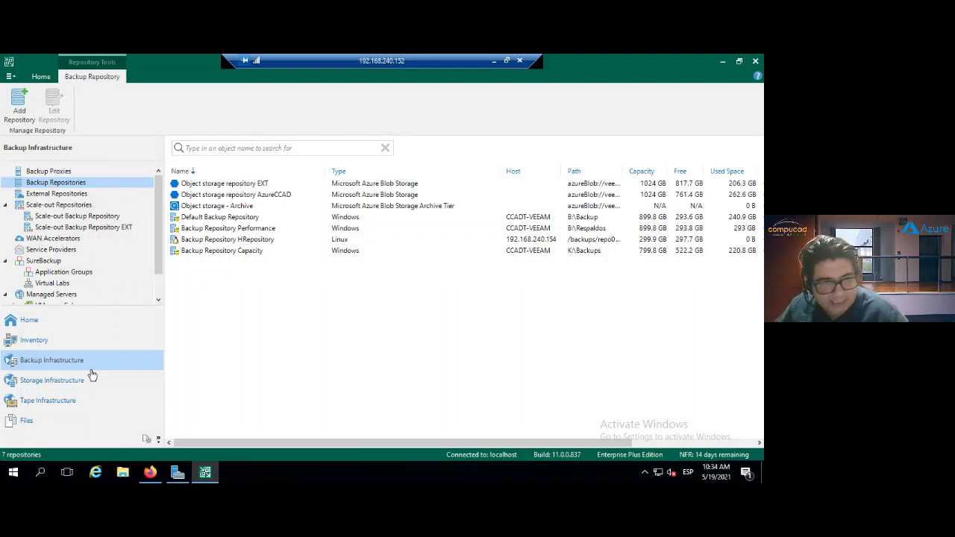
pyautogui.click(60, 206)
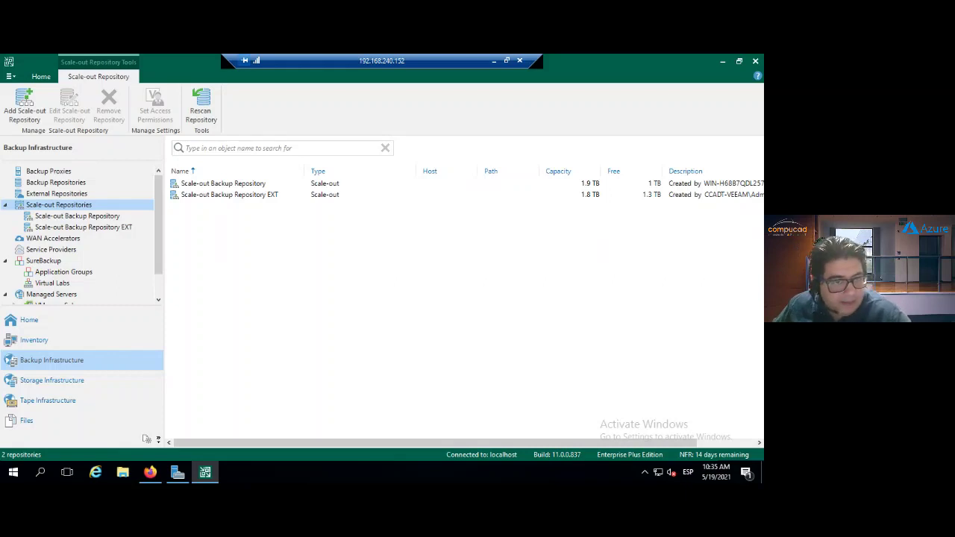
pyautogui.click(34, 330)
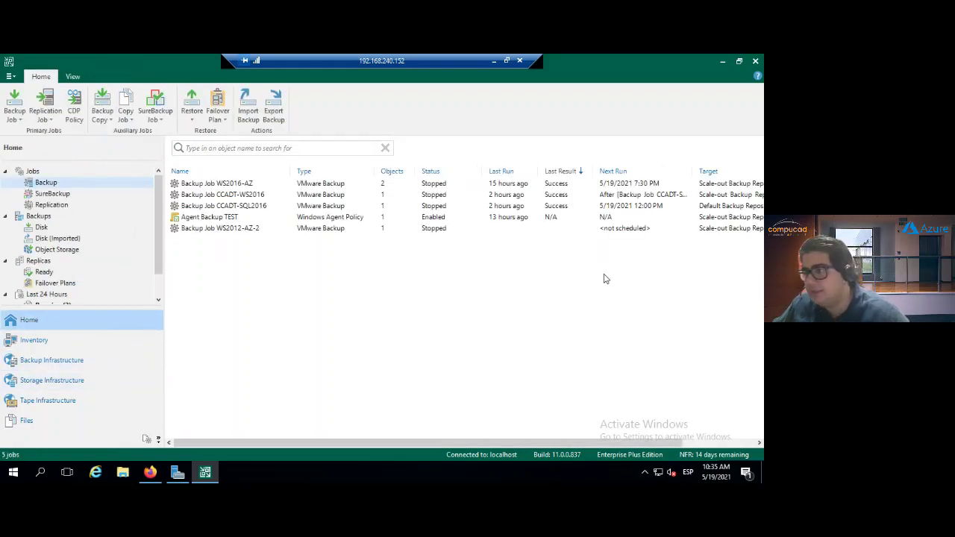